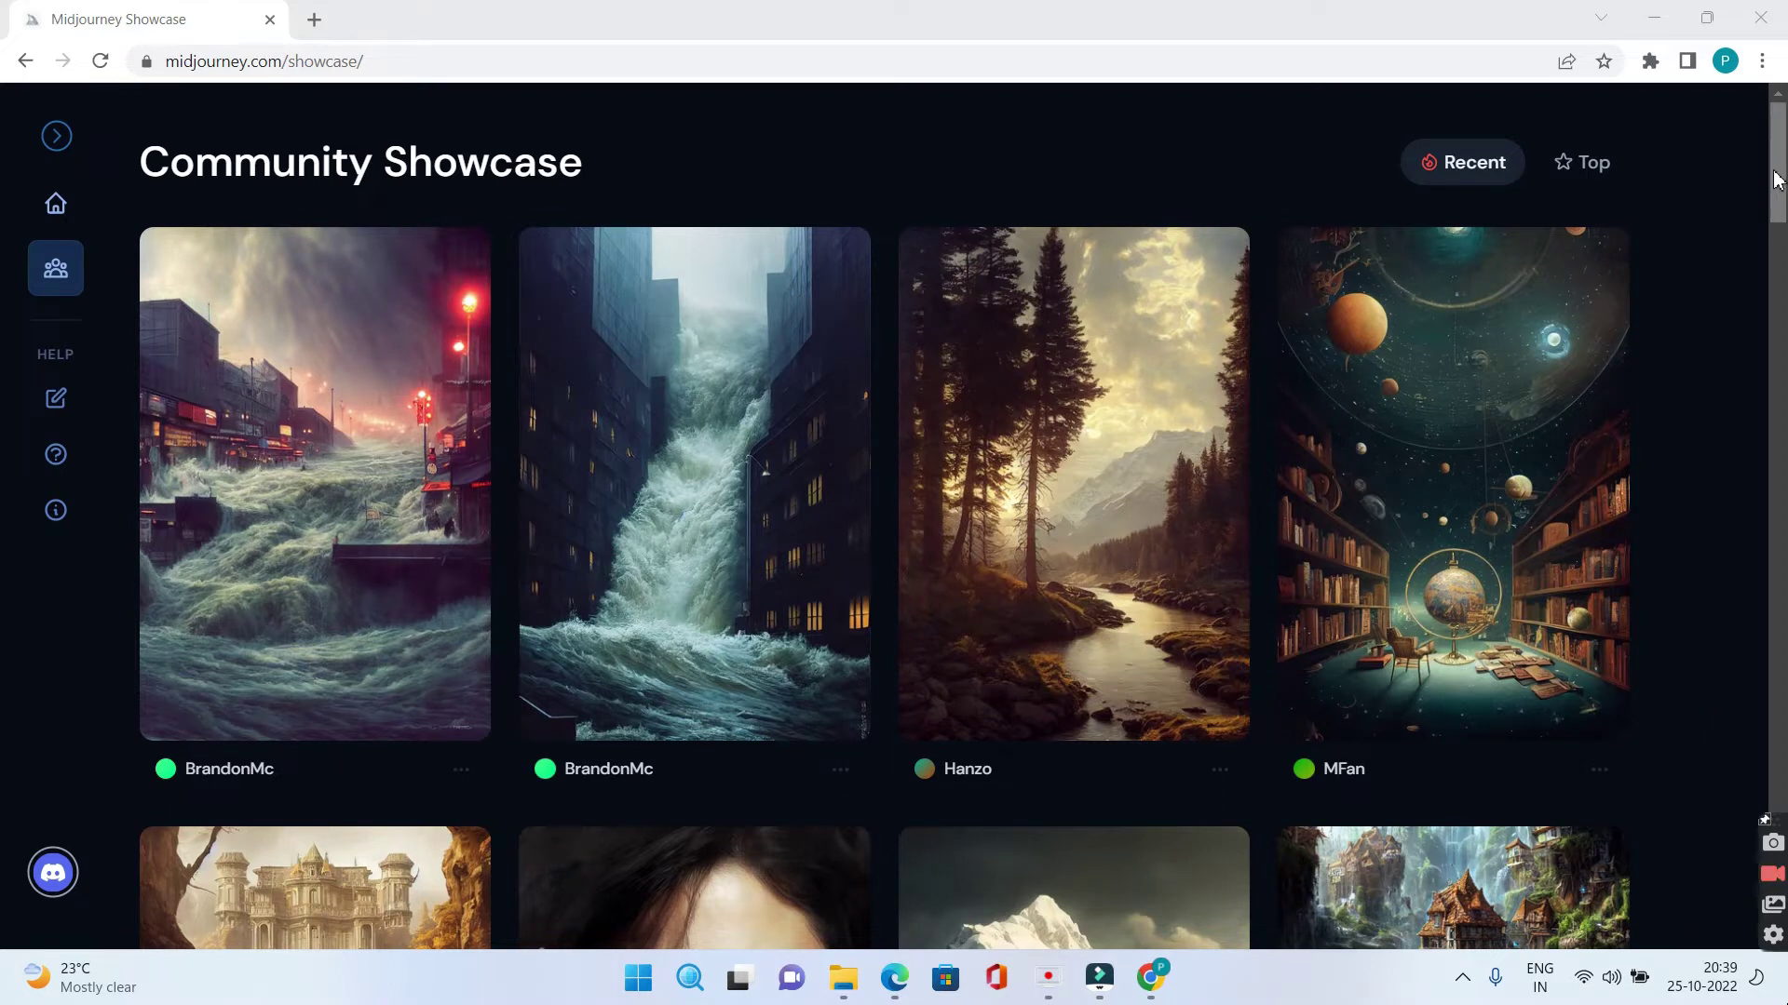
pyautogui.moveTo(1777, 185); pyautogui.dragTo(1784, 438)
pyautogui.scroll(-1, 895, 516)
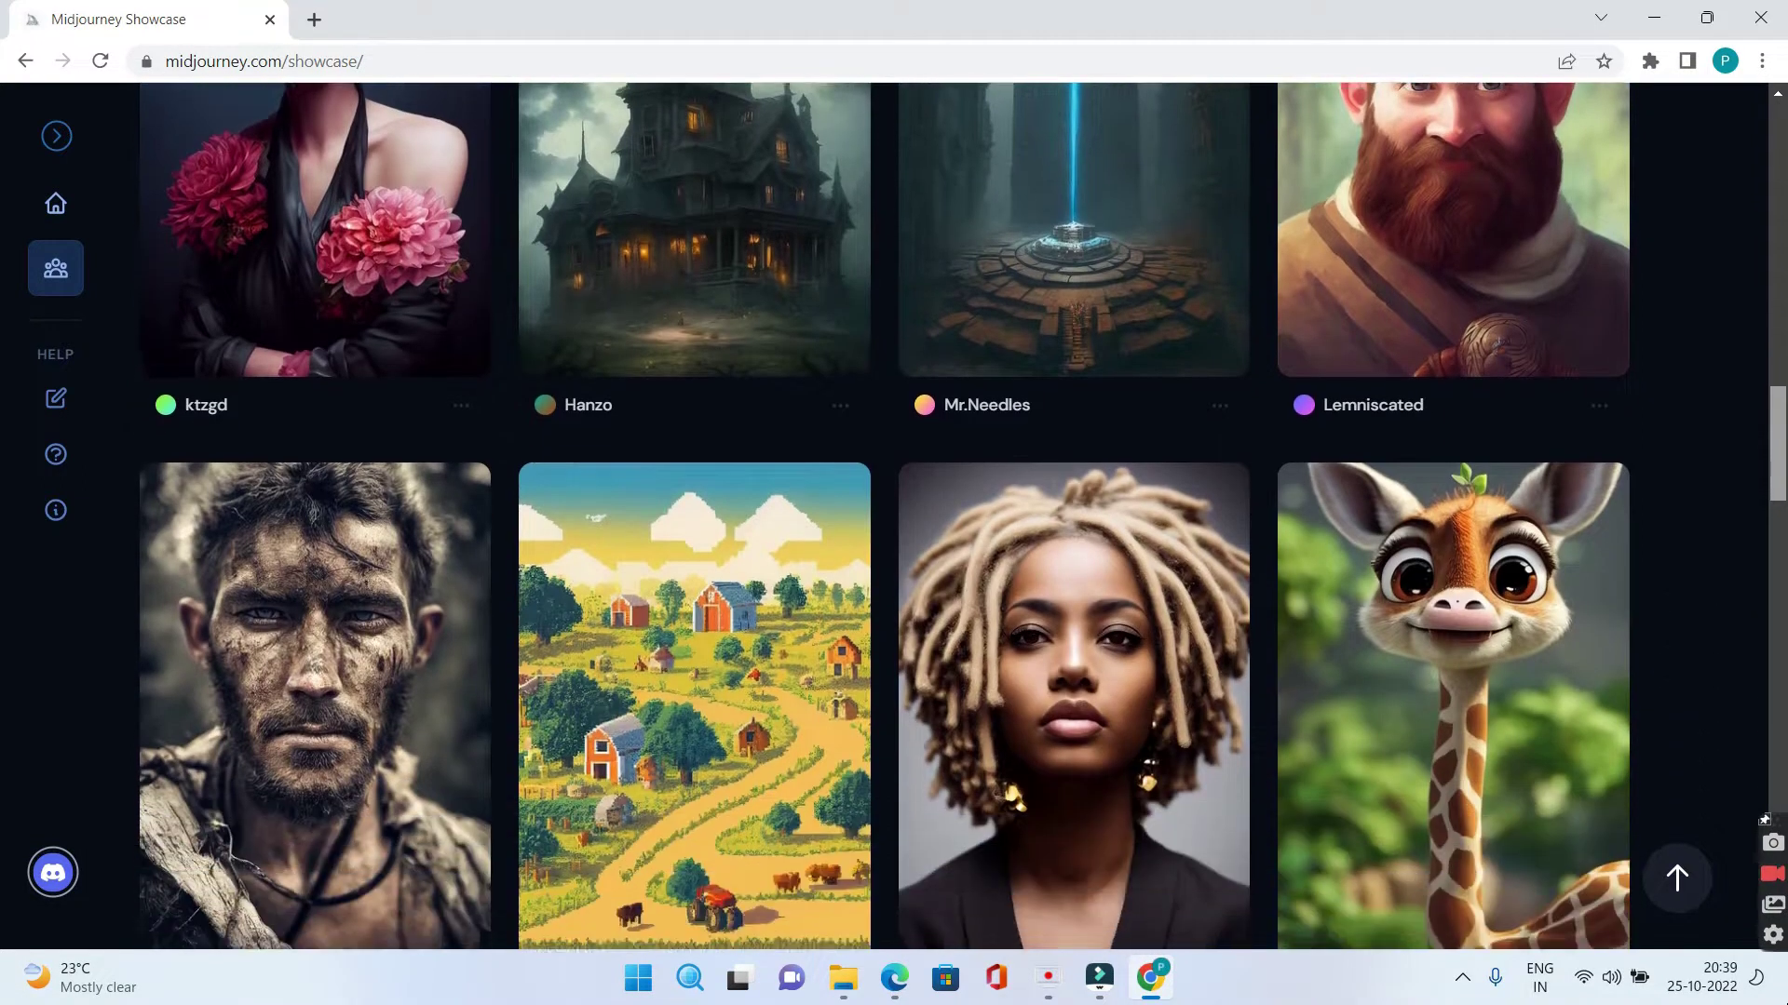
pyautogui.scroll(-1, 895, 516)
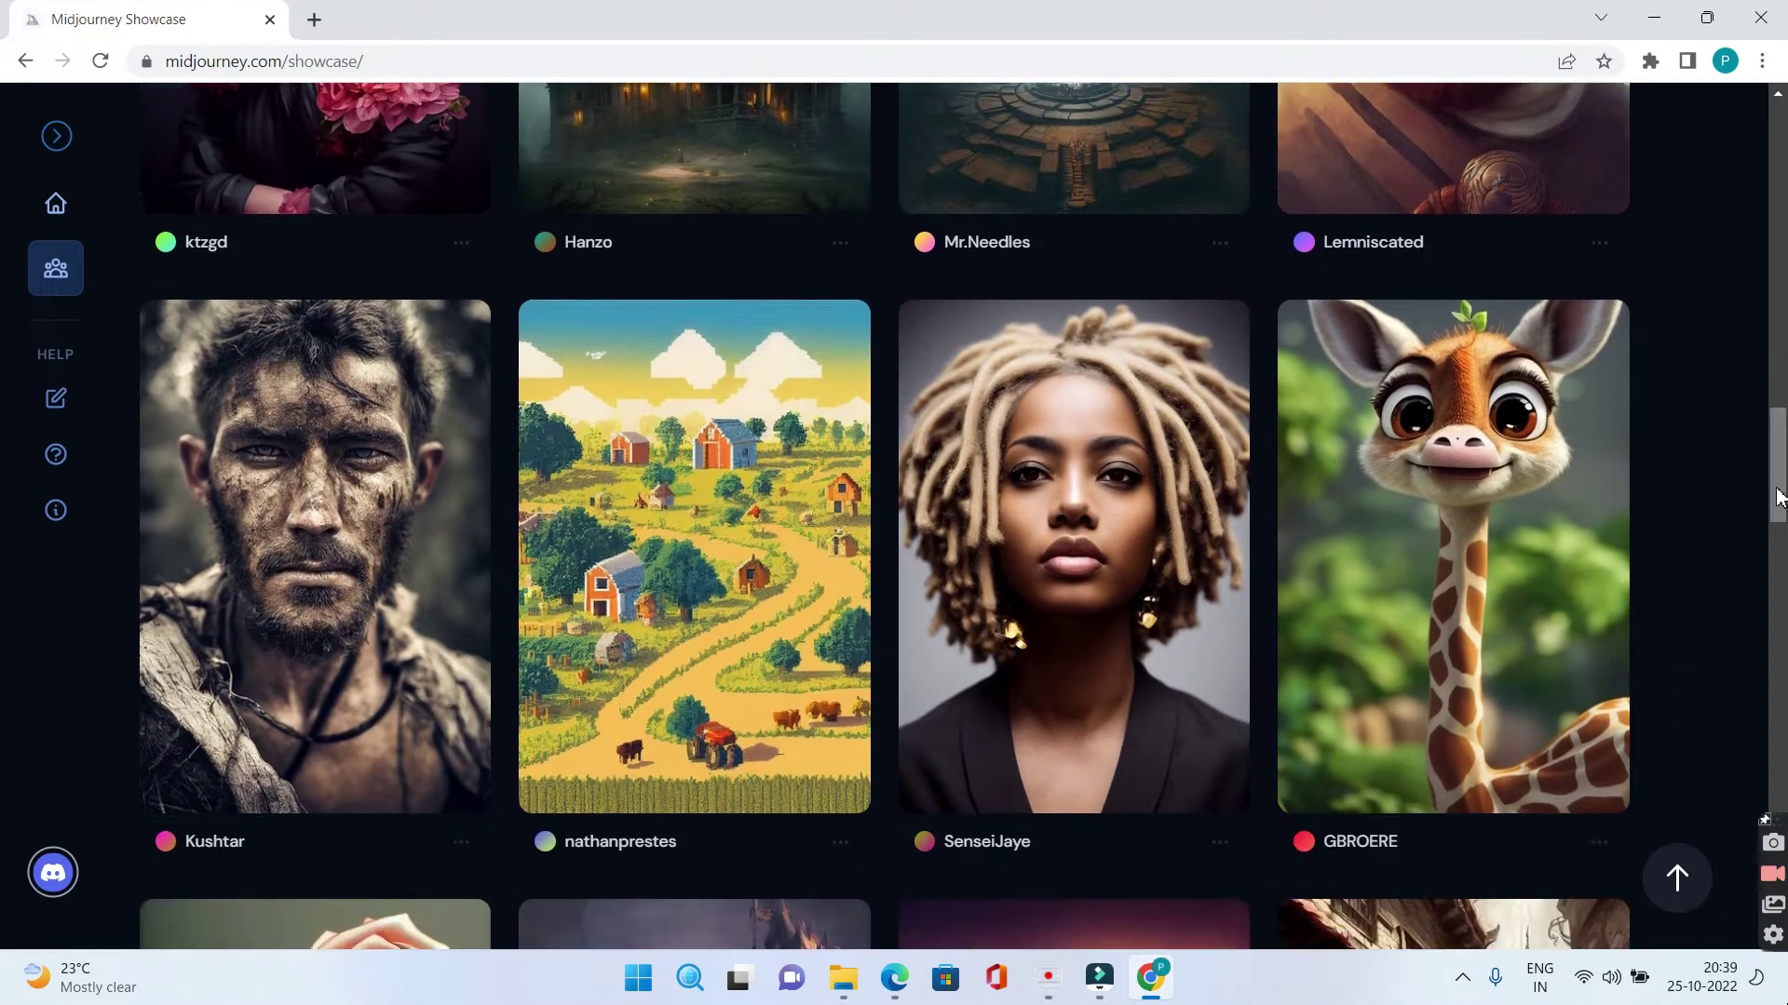
pyautogui.moveTo(1780, 496)
pyautogui.mouseDown()
pyautogui.moveTo(1782, 610)
pyautogui.moveTo(1778, 570)
pyautogui.moveTo(1780, 589)
pyautogui.mouseUp()
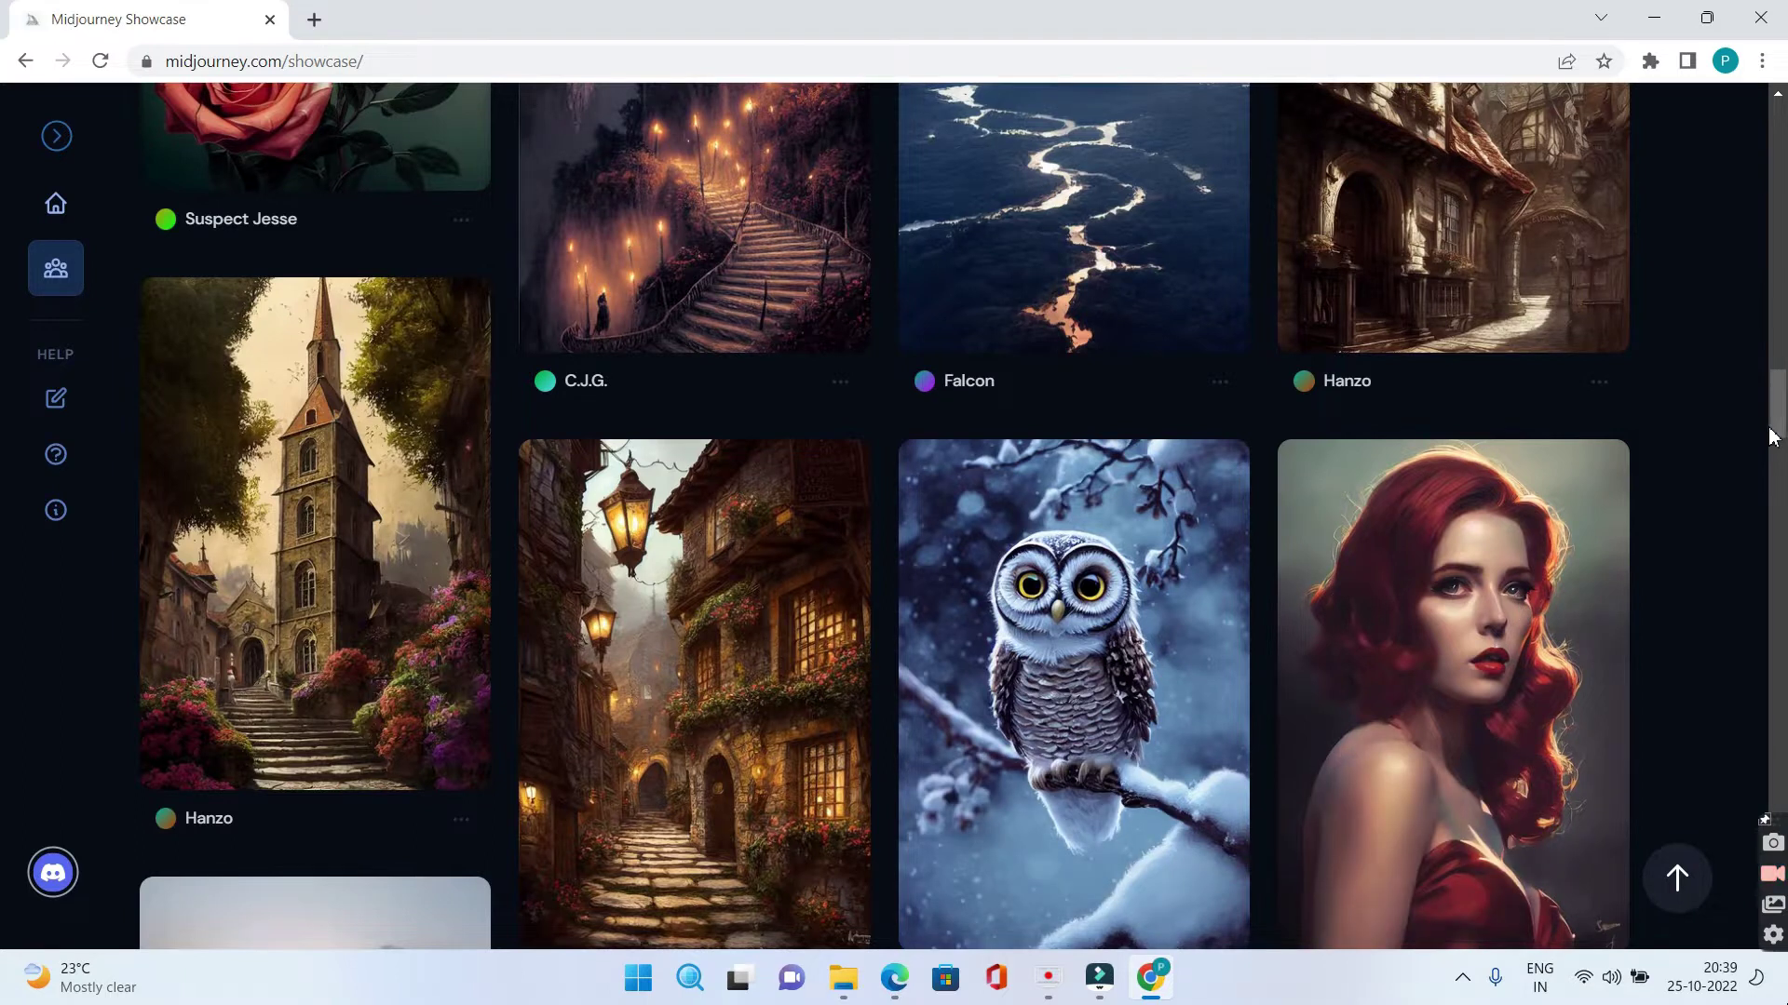
pyautogui.moveTo(1774, 438); pyautogui.dragTo(1775, 480)
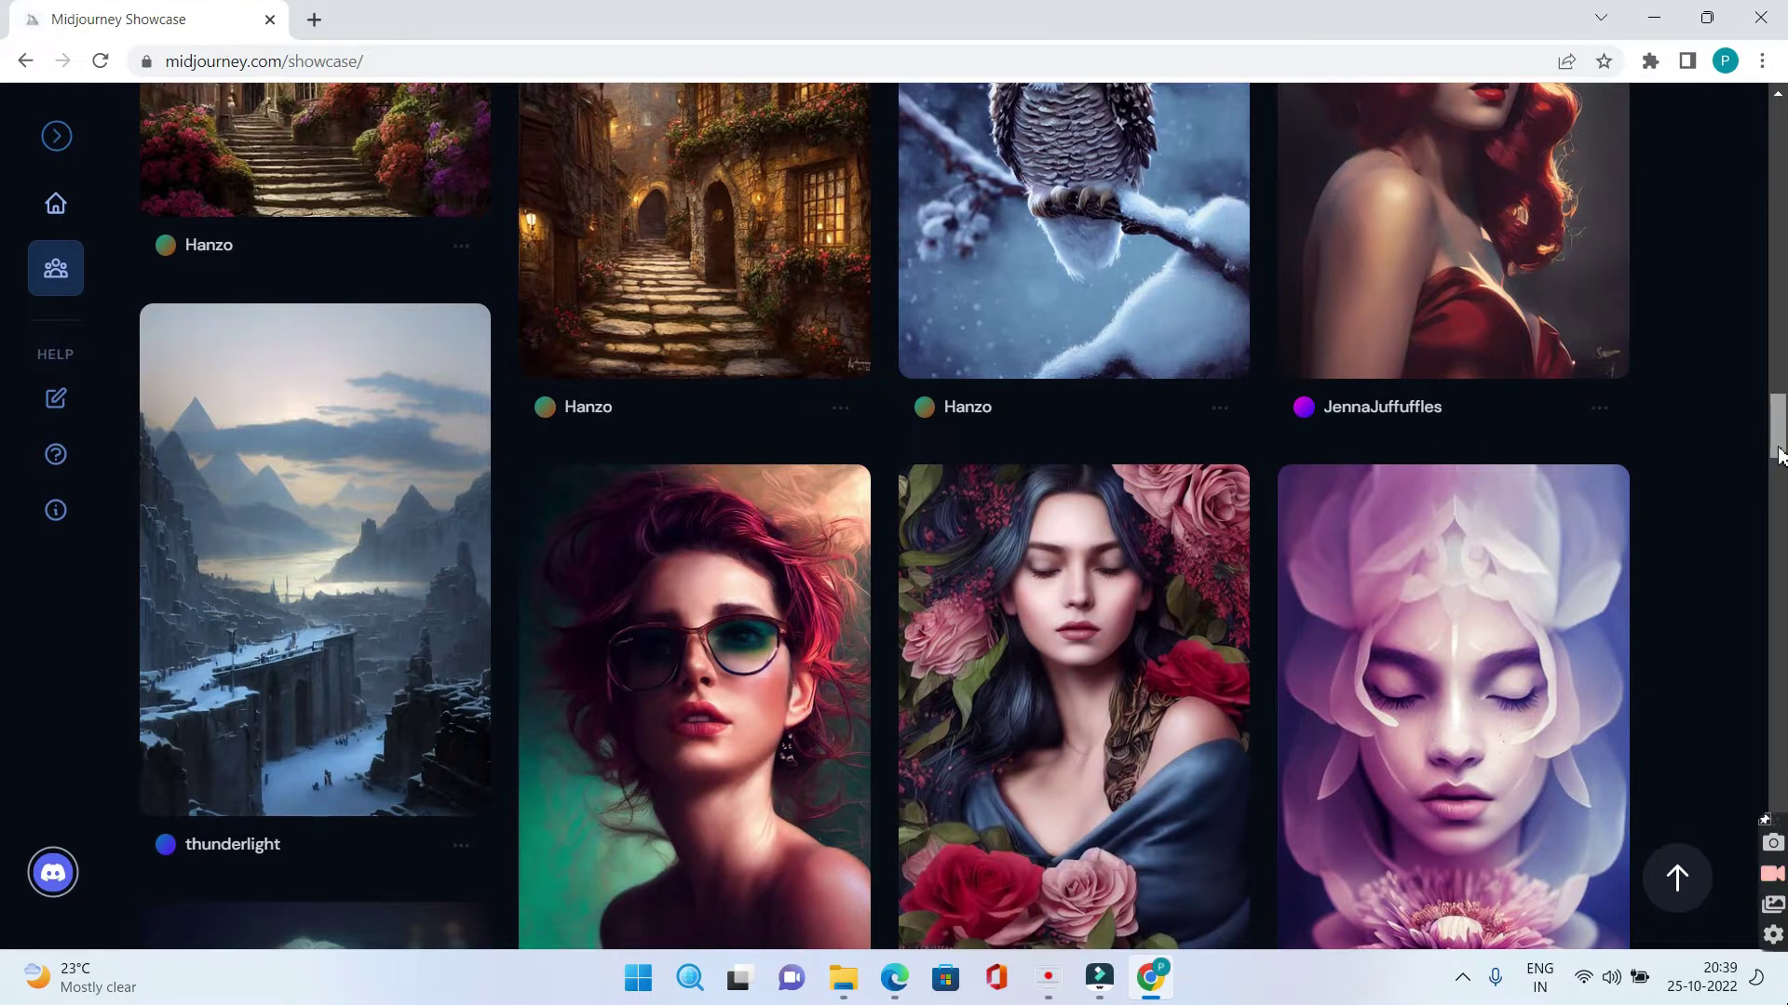
pyautogui.moveTo(1775, 444); pyautogui.dragTo(1780, 489)
pyautogui.scroll(-2, 1779, 489)
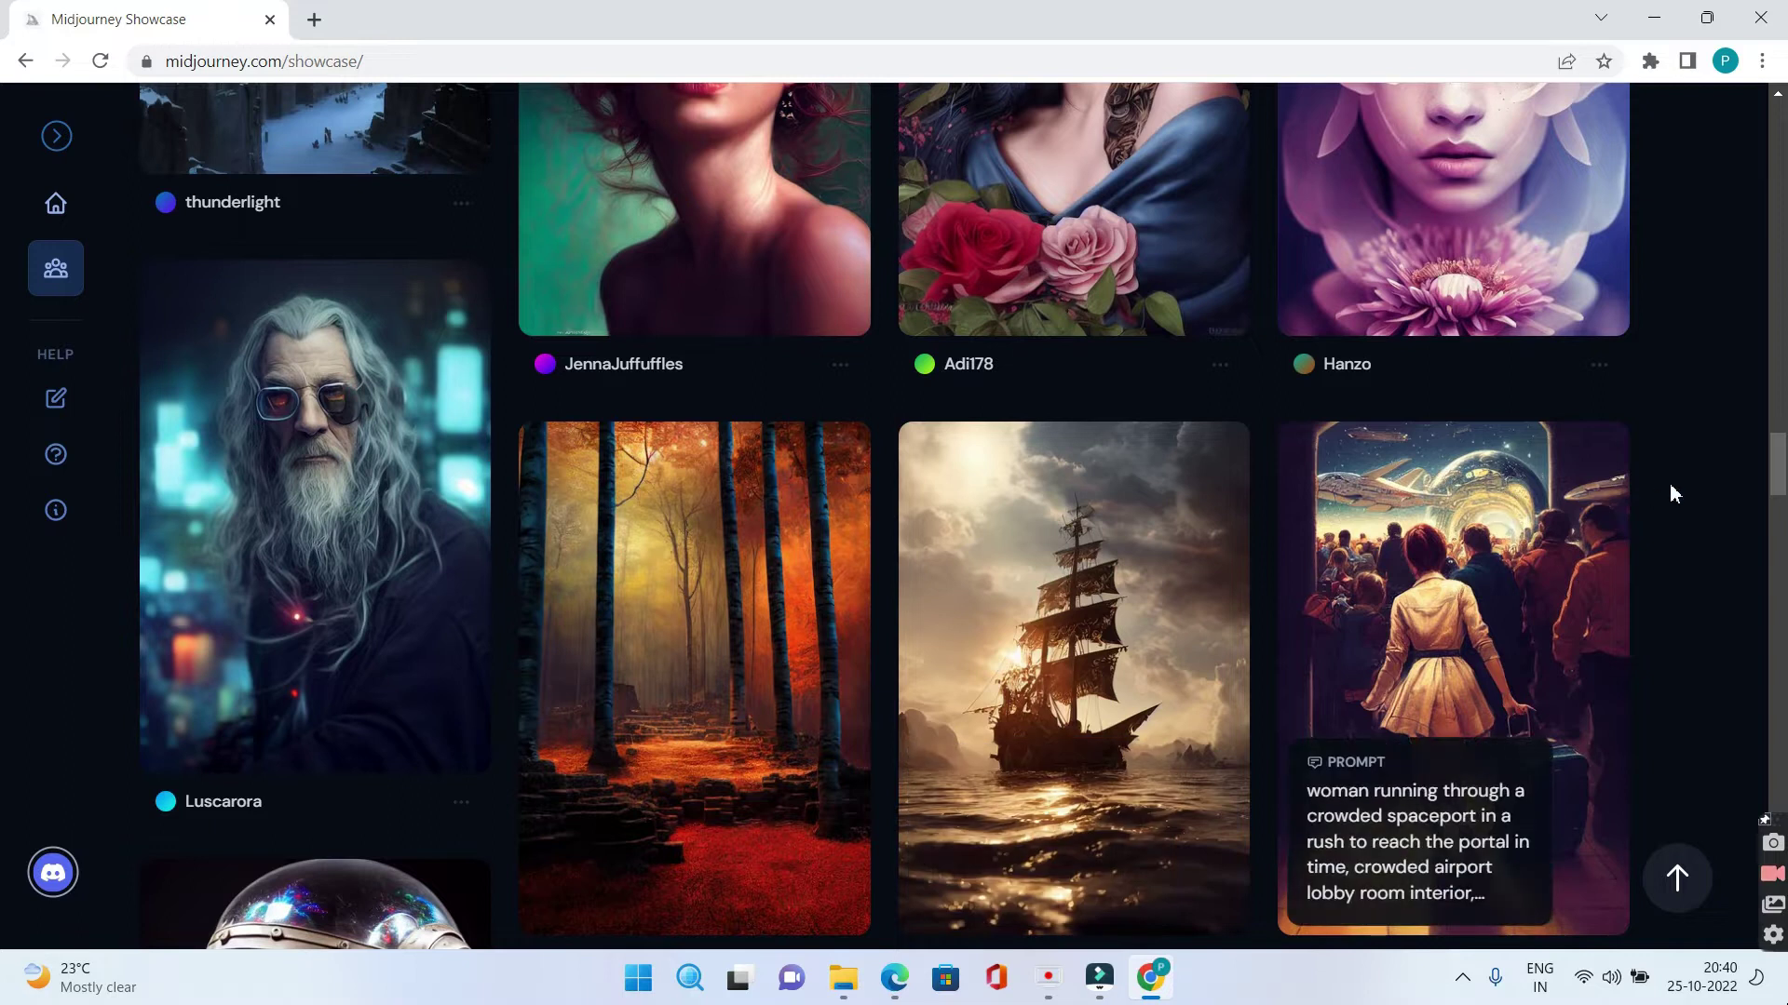
pyautogui.moveTo(1774, 482); pyautogui.dragTo(1775, 539)
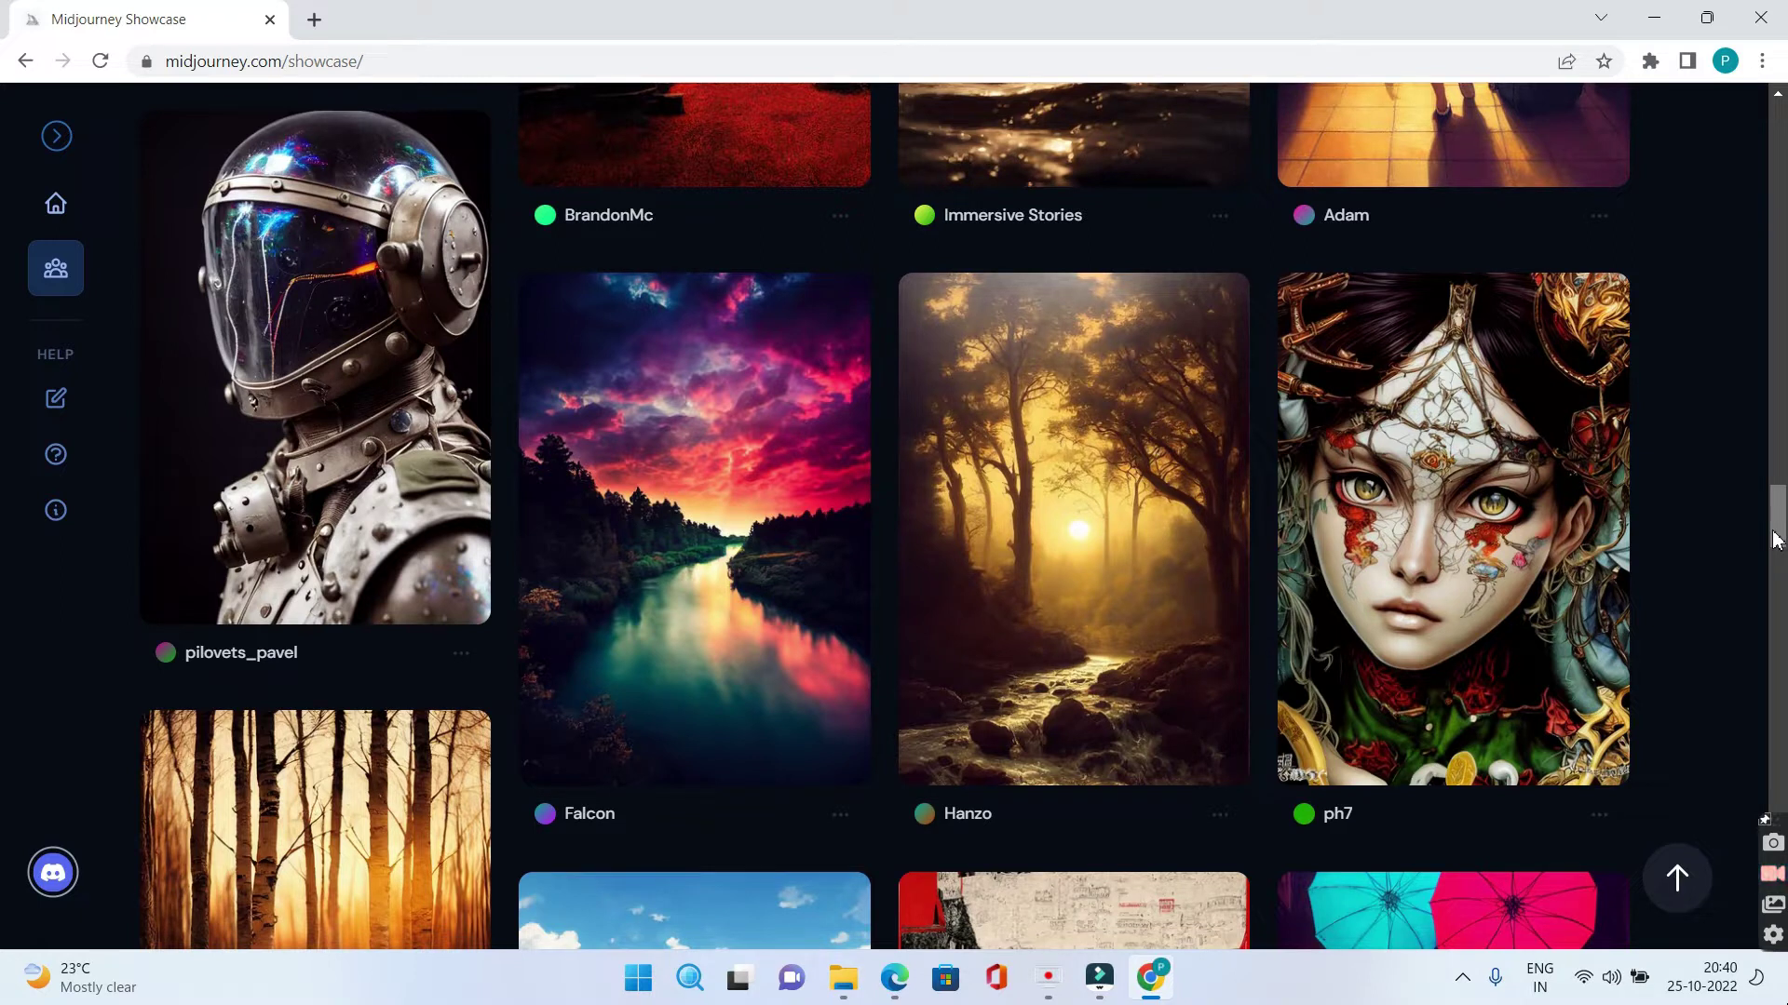
pyautogui.moveTo(1774, 537); pyautogui.dragTo(1778, 588)
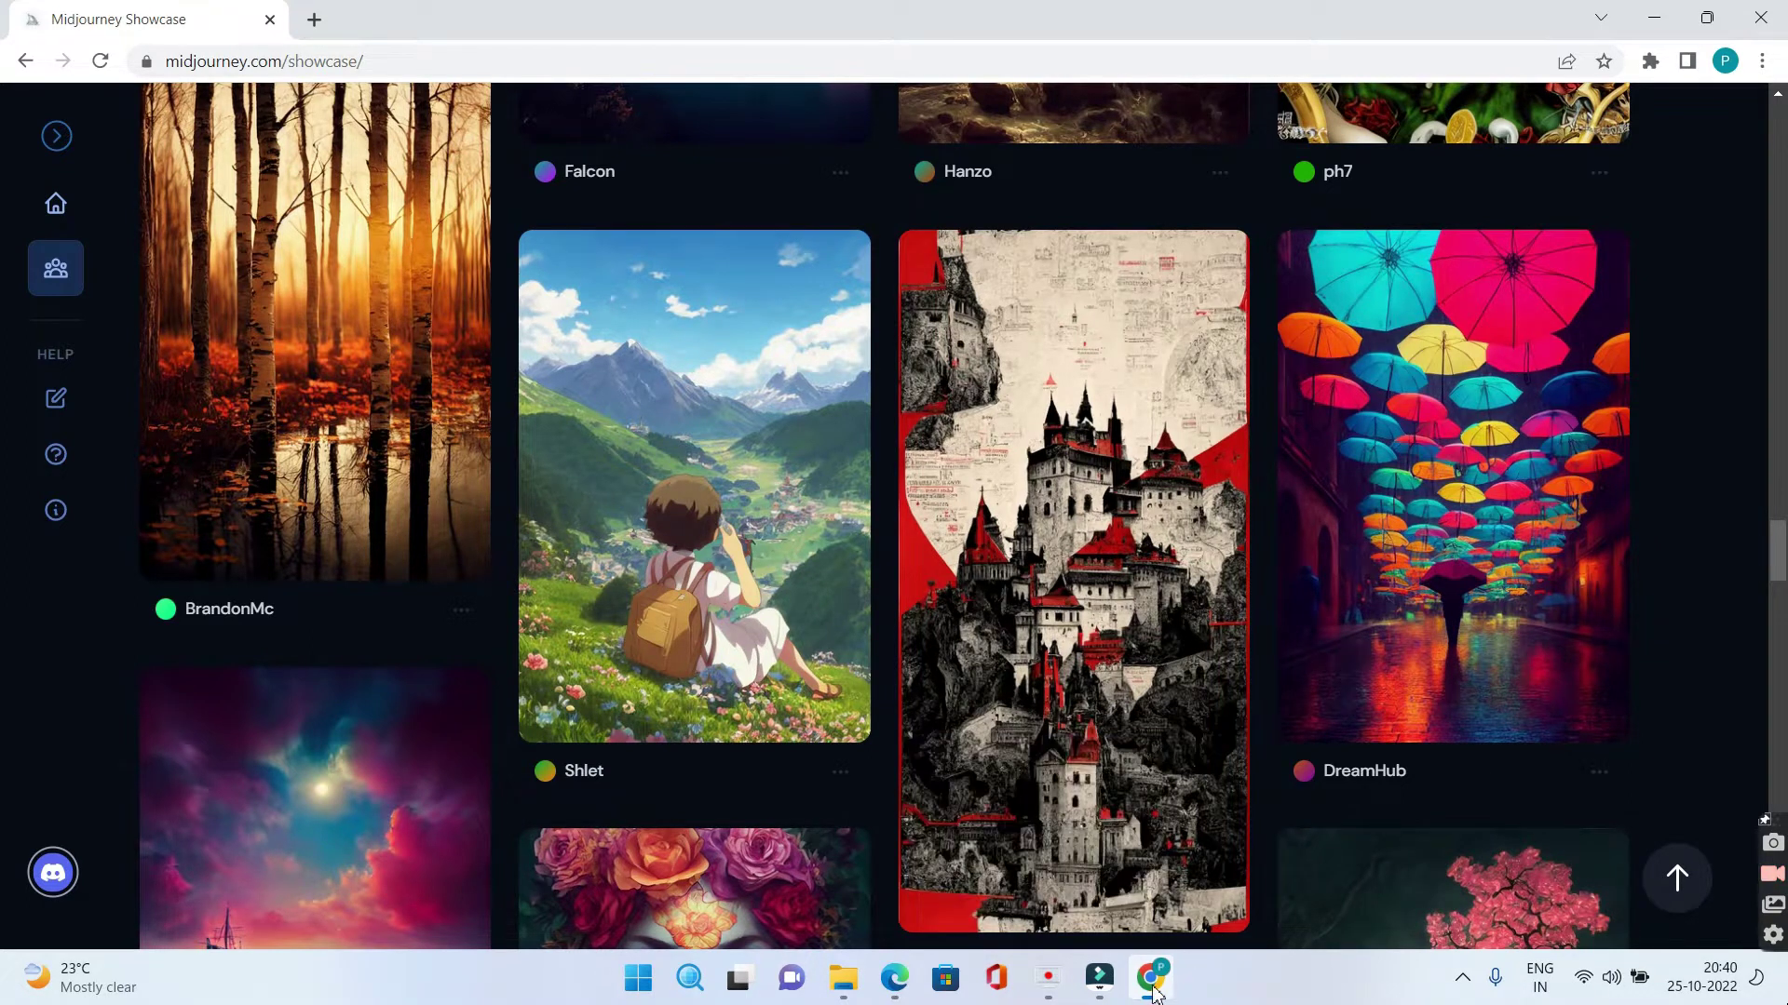
# - Minimize the showcase browser window to leave the desktop showing
pyautogui.click(1151, 980)
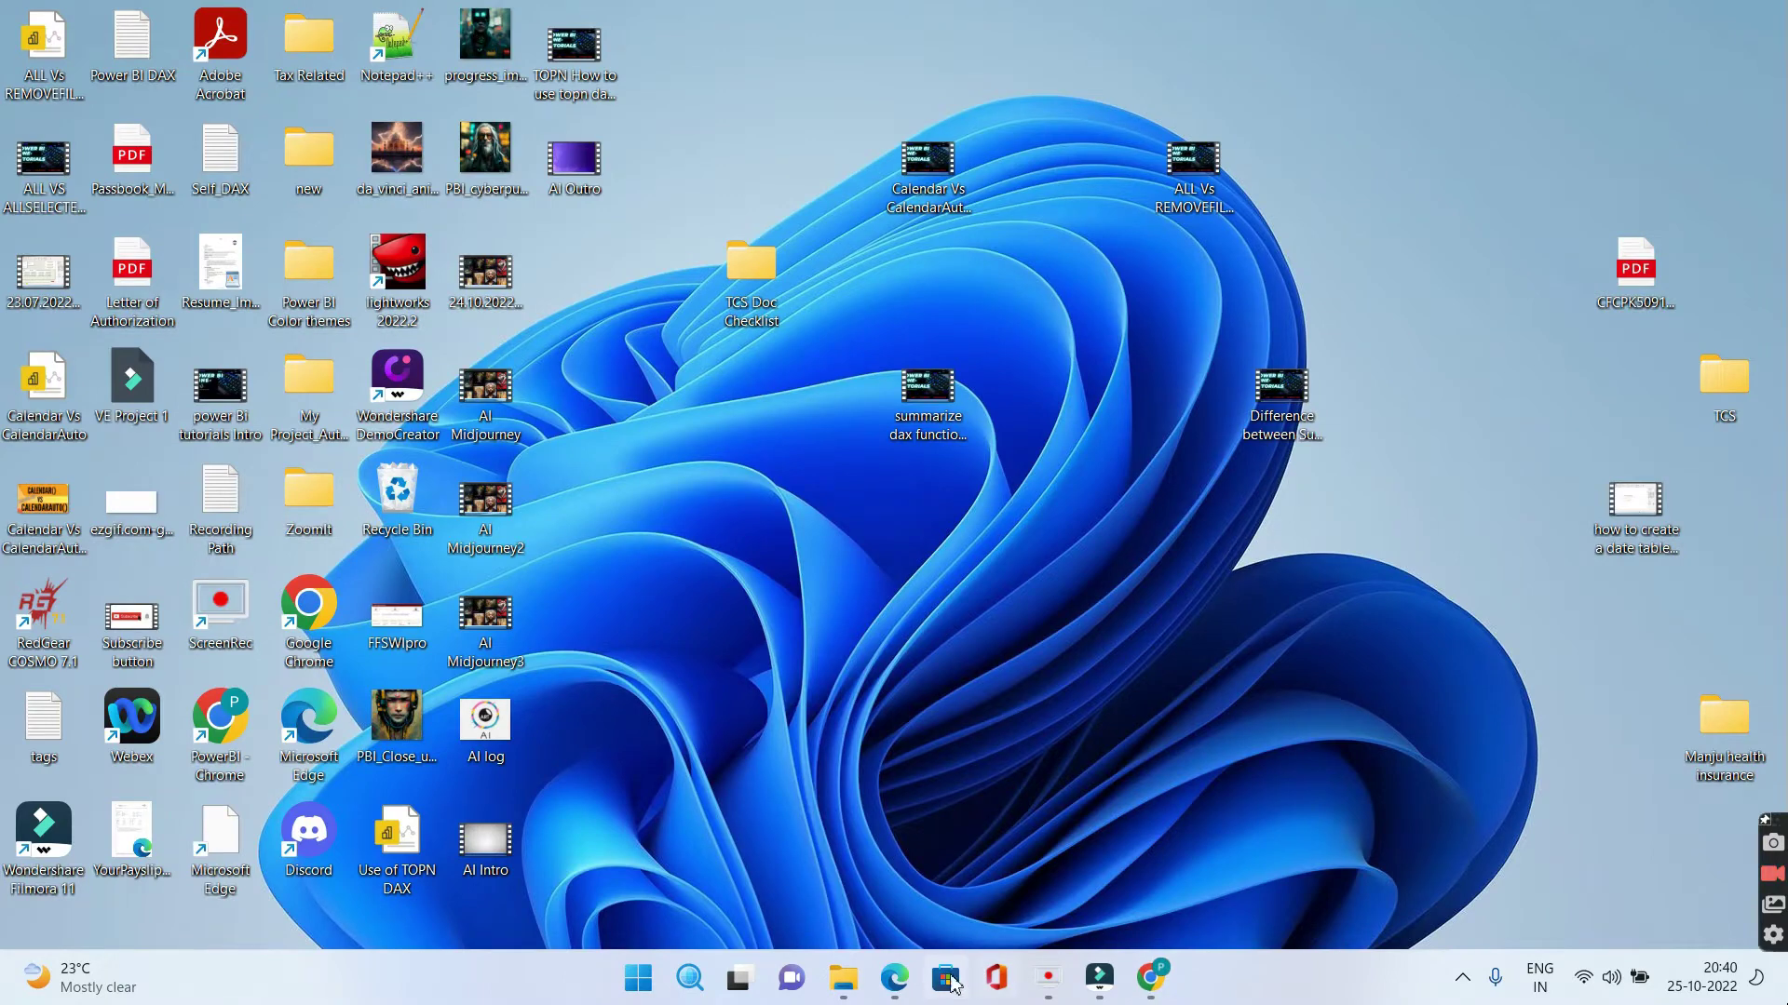
# - Restore the Midjourney home page window and reload it from the address bar
pyautogui.click(895, 977)
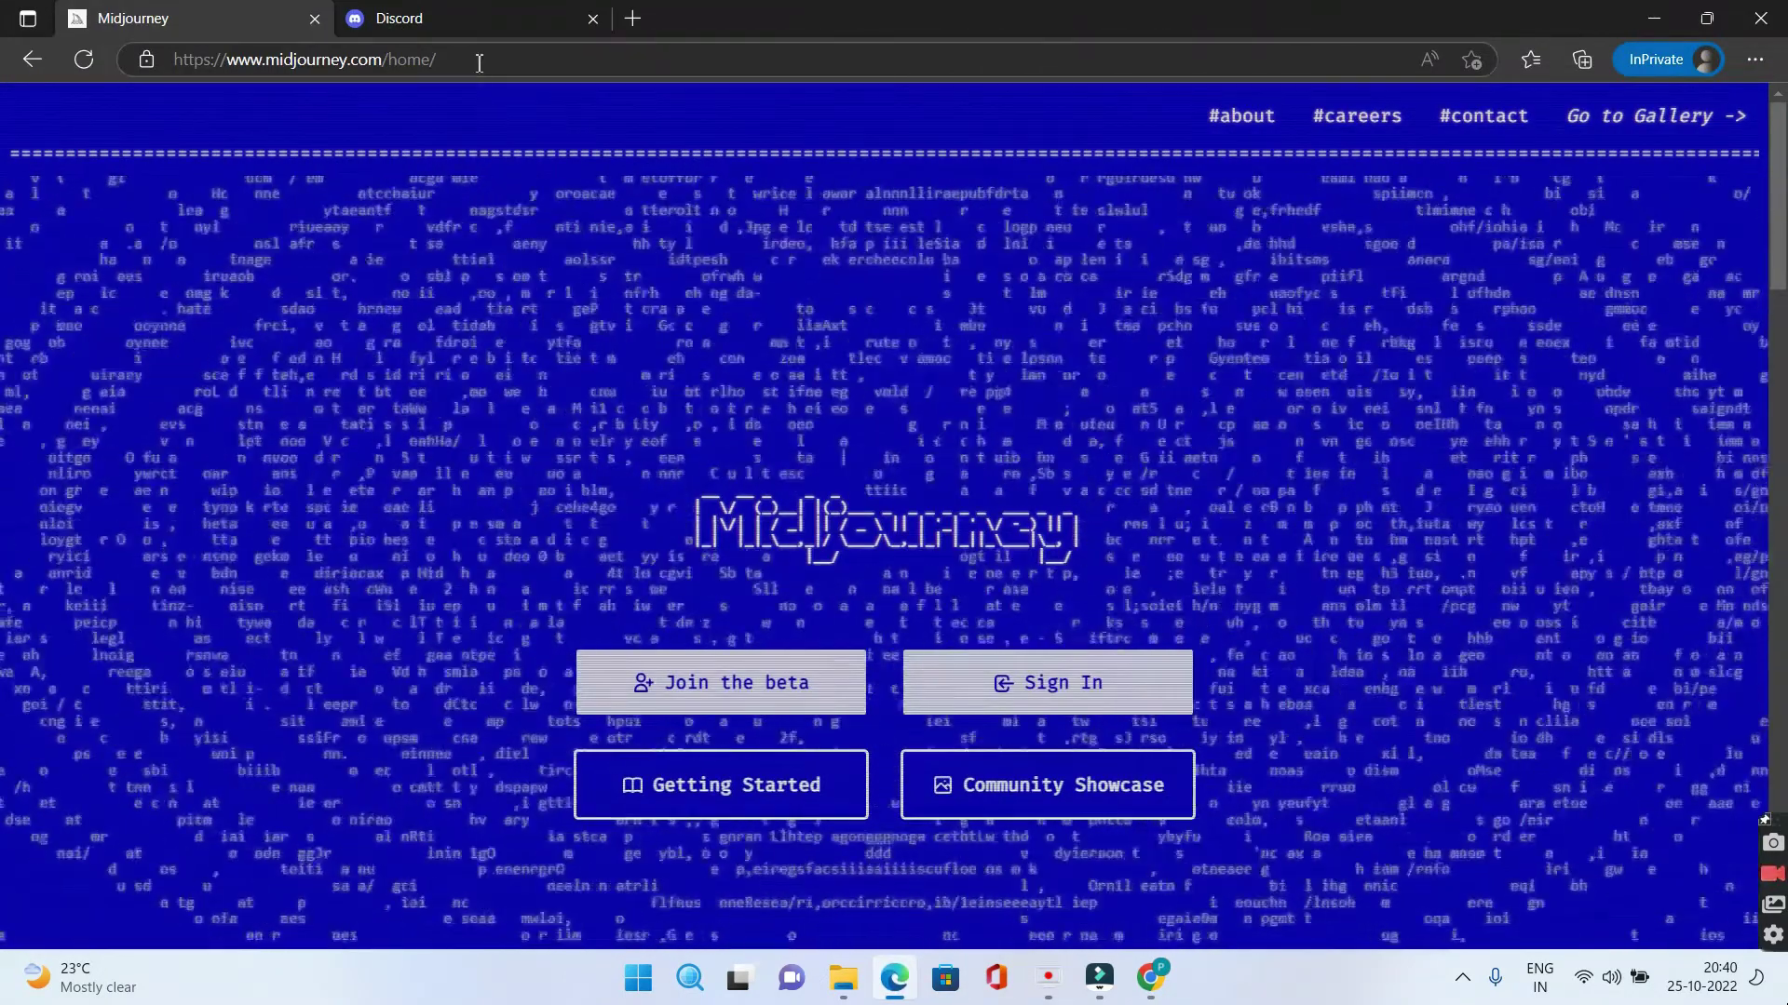
pyautogui.click(477, 62)
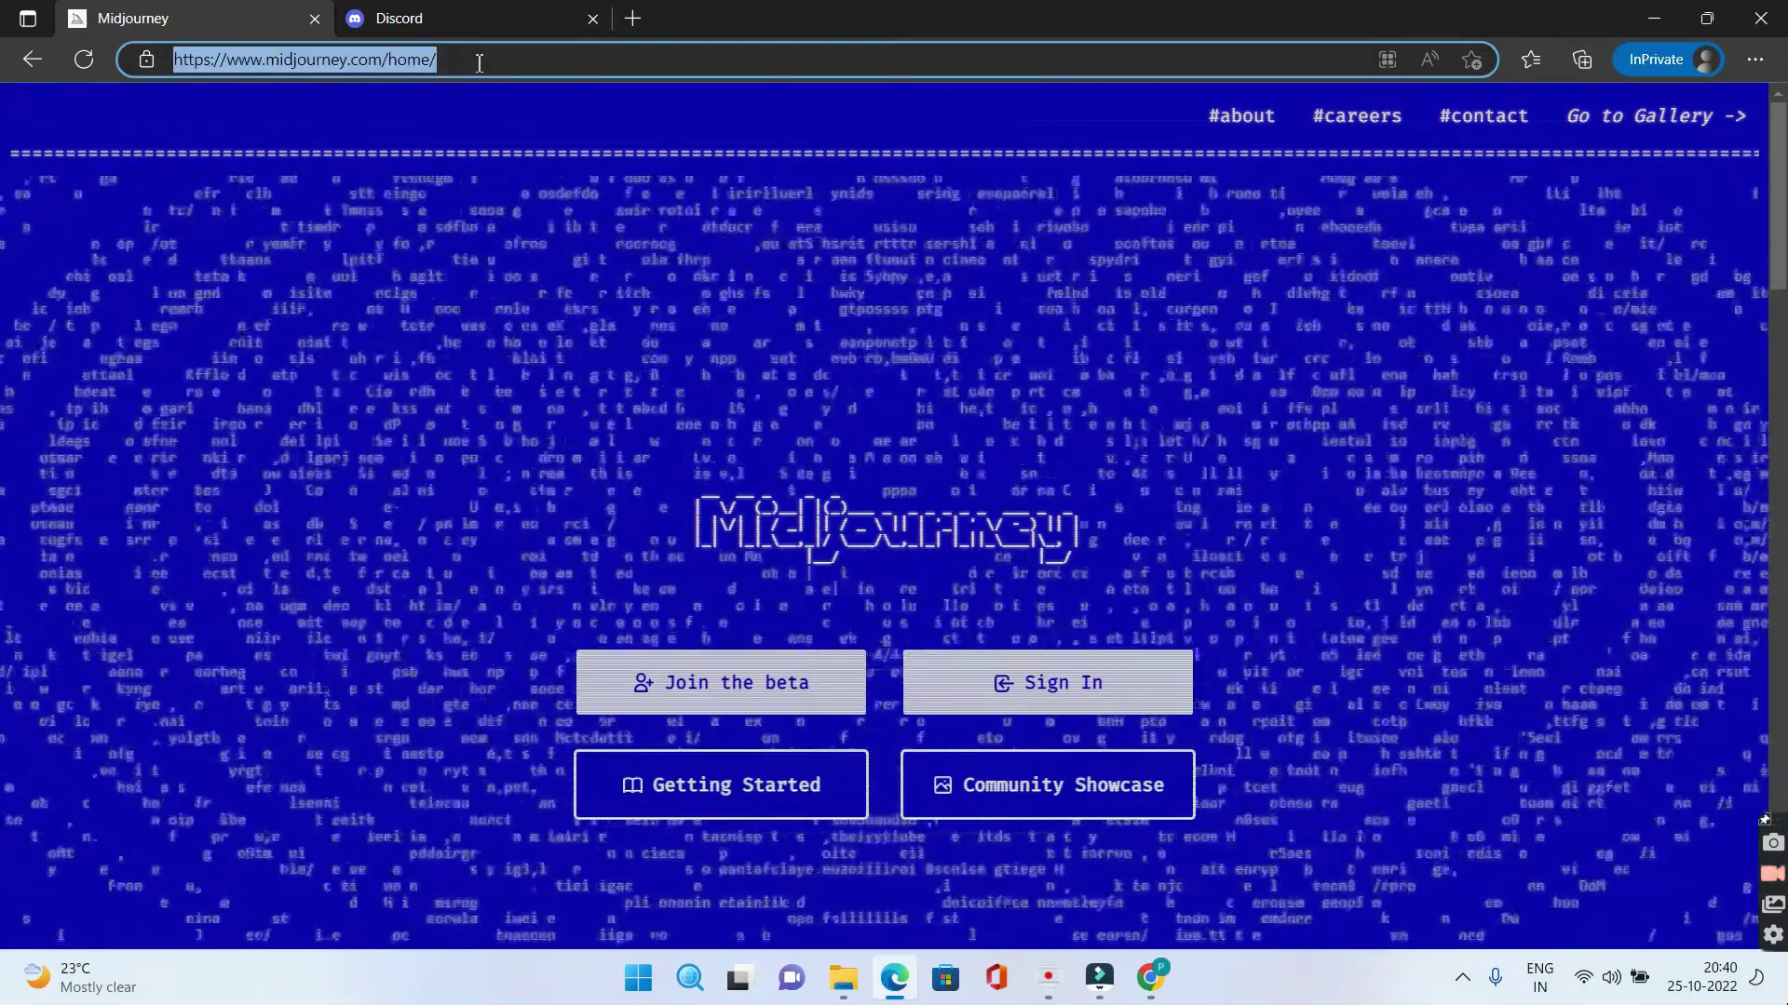
pyautogui.press('Return')
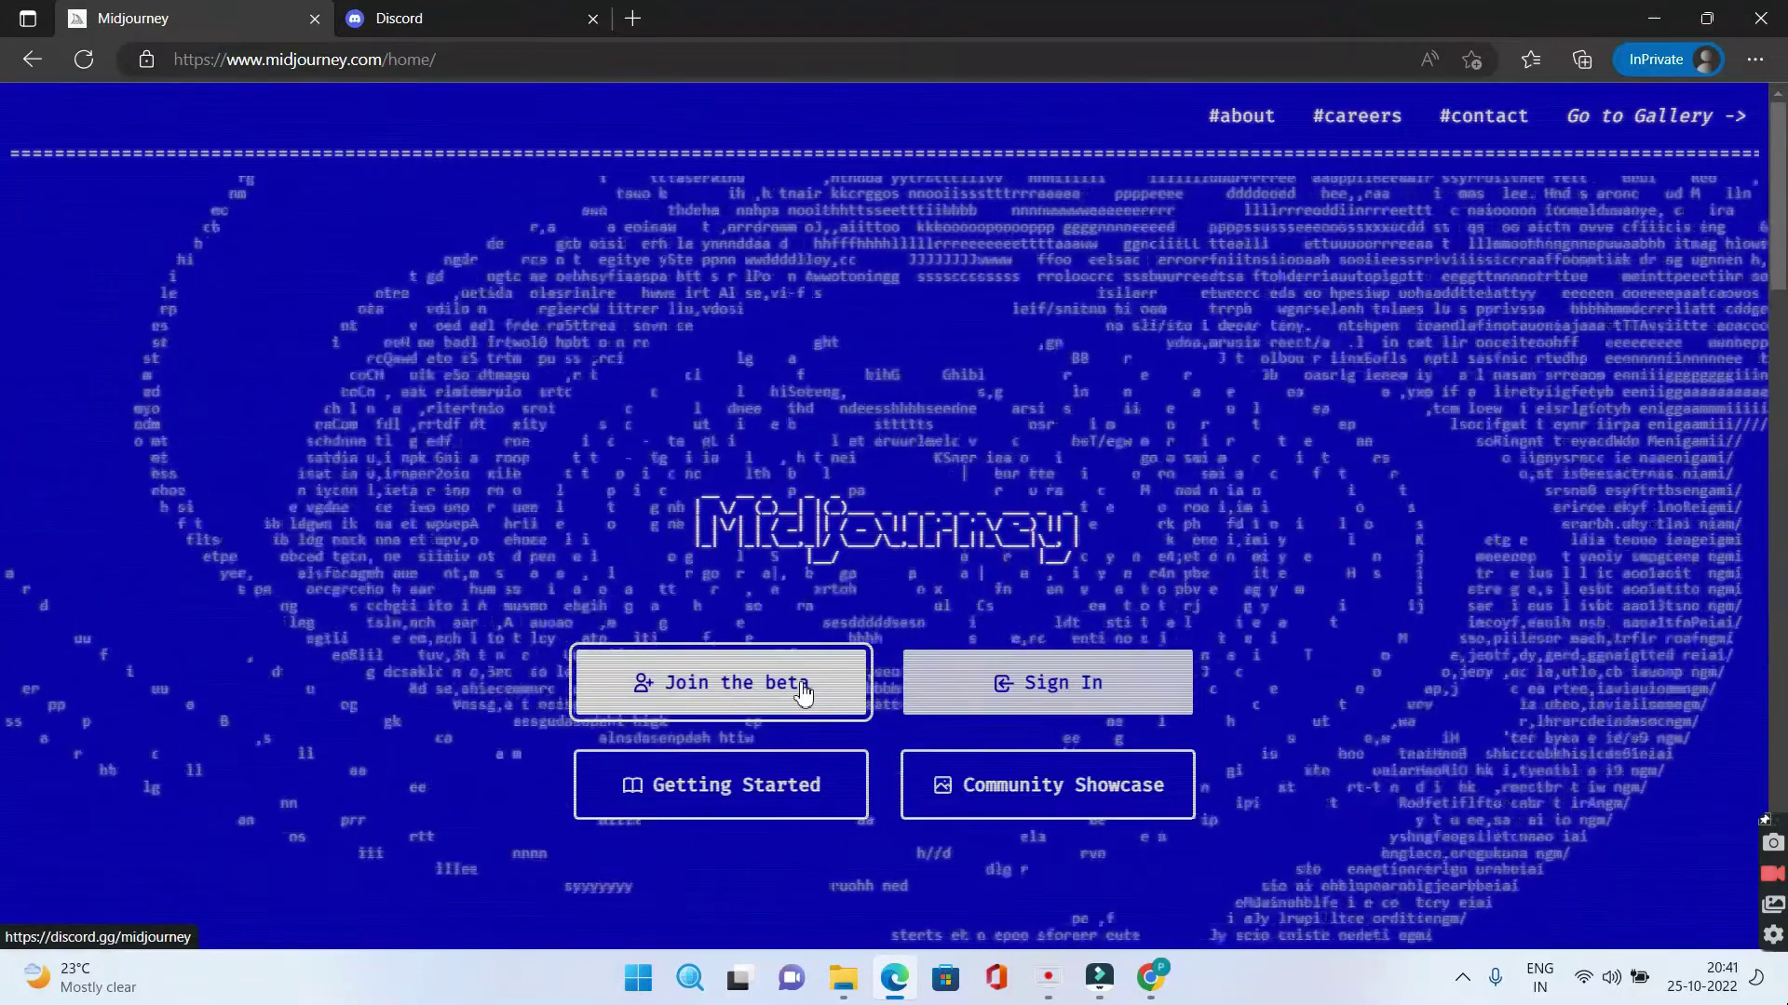
# - Sign in with Discord and reach the Discord account registration page
pyautogui.click(982, 696)
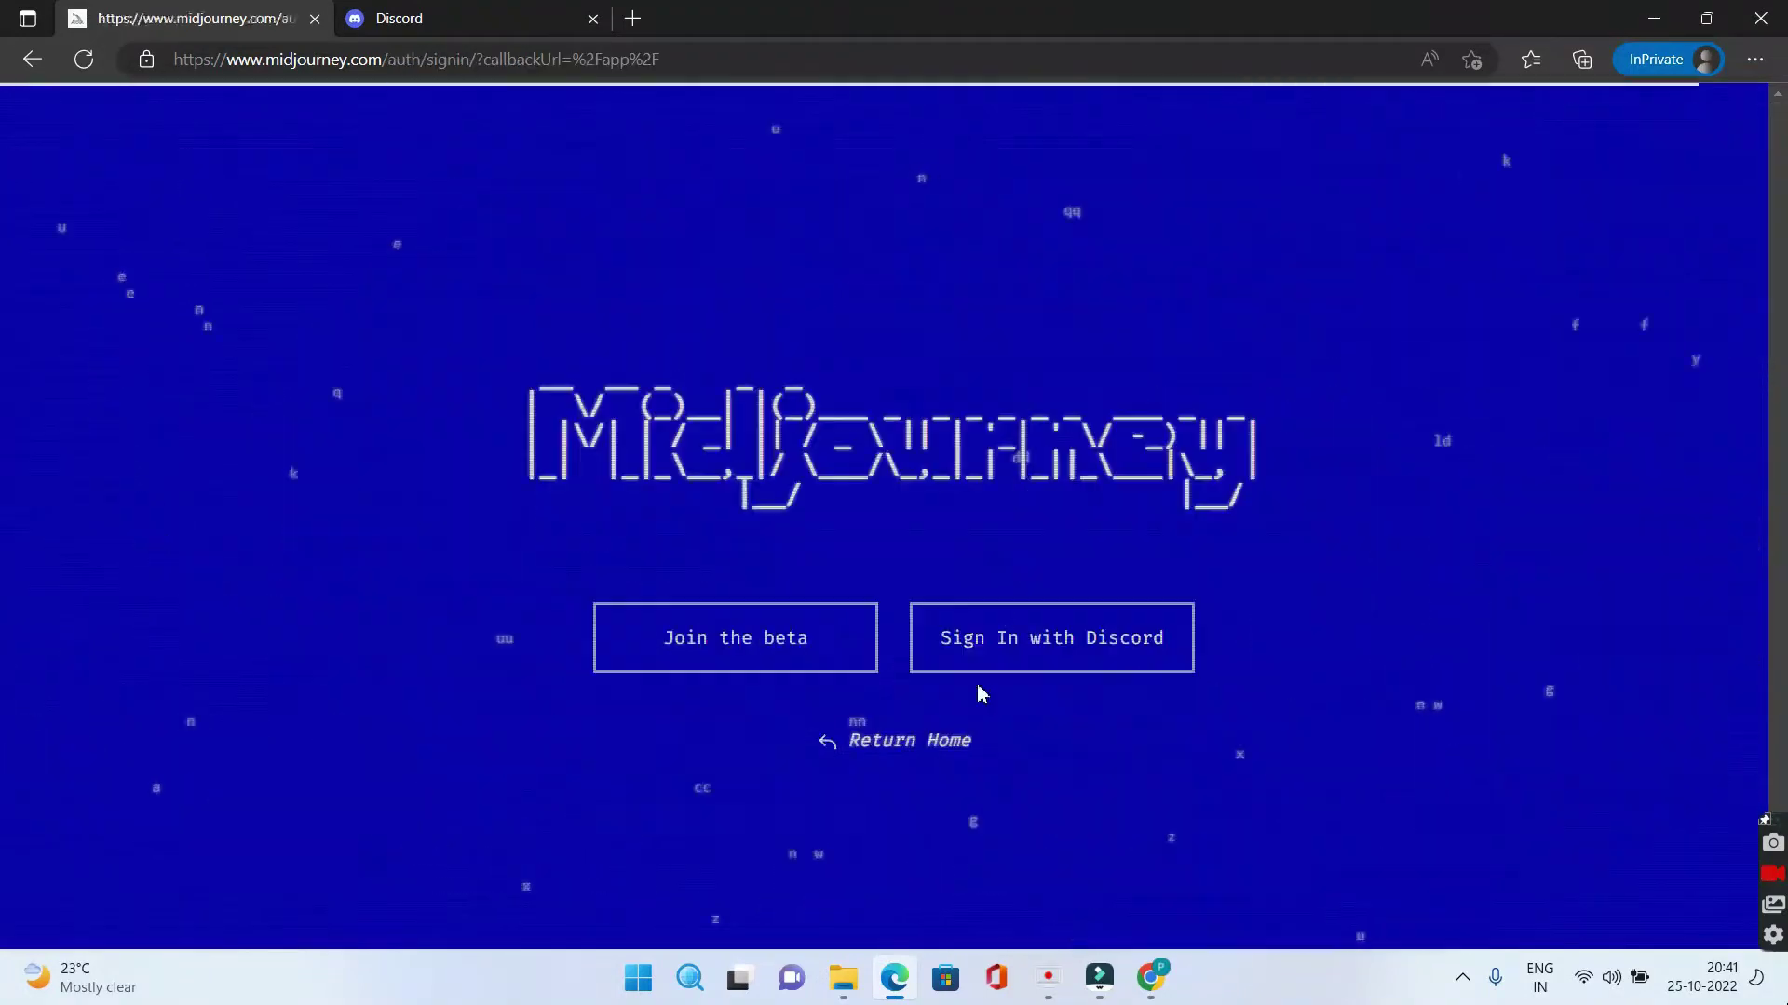
pyautogui.click(1033, 640)
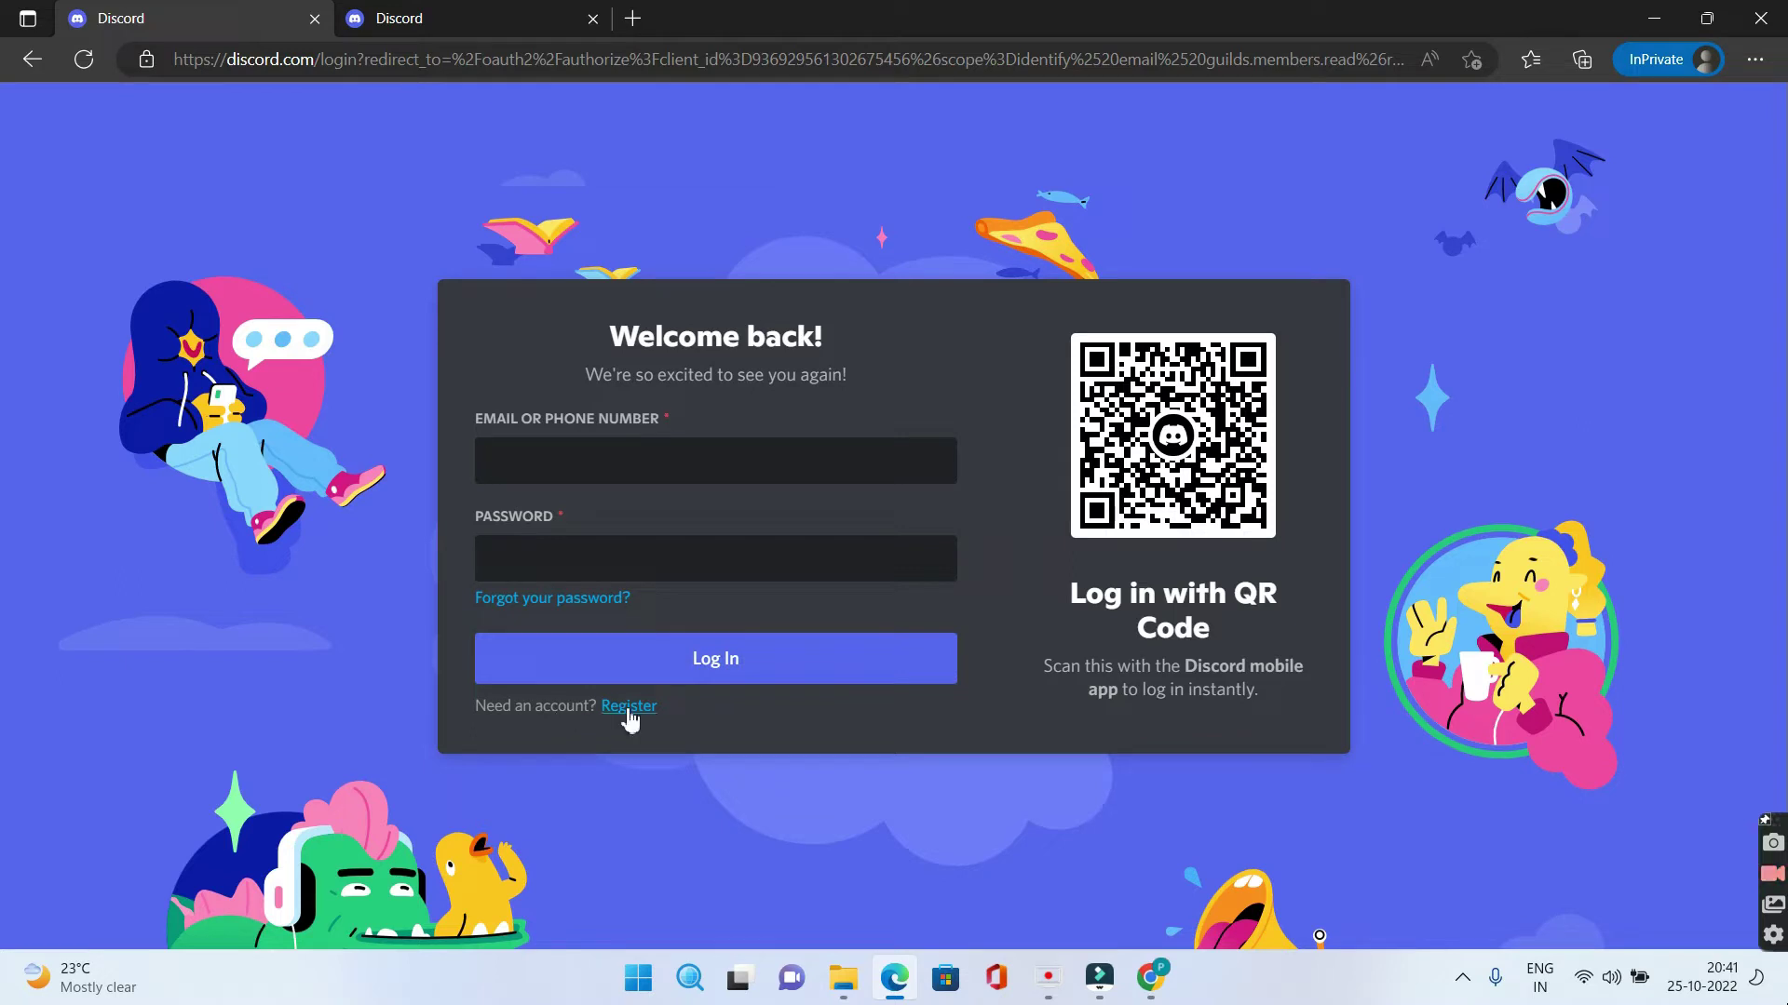
pyautogui.click(627, 711)
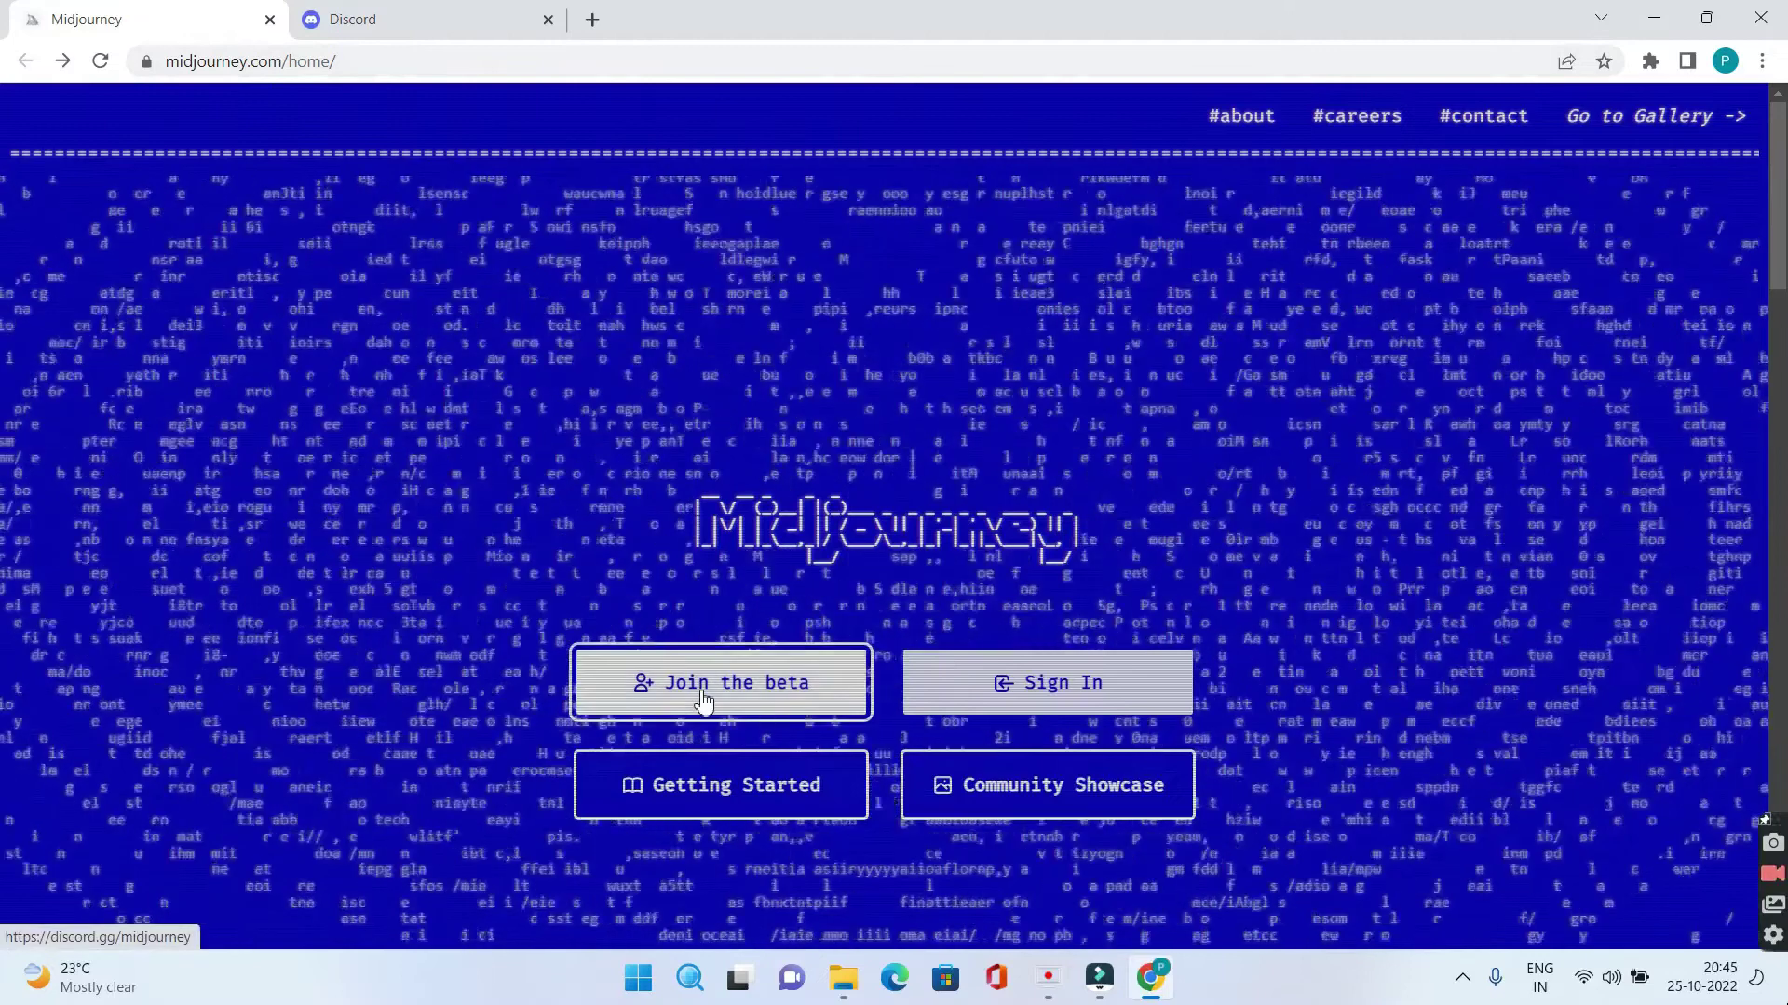
# - Join the Midjourney beta invite, dismiss the What's New notice and enter the Midjourney server
pyautogui.click(705, 701)
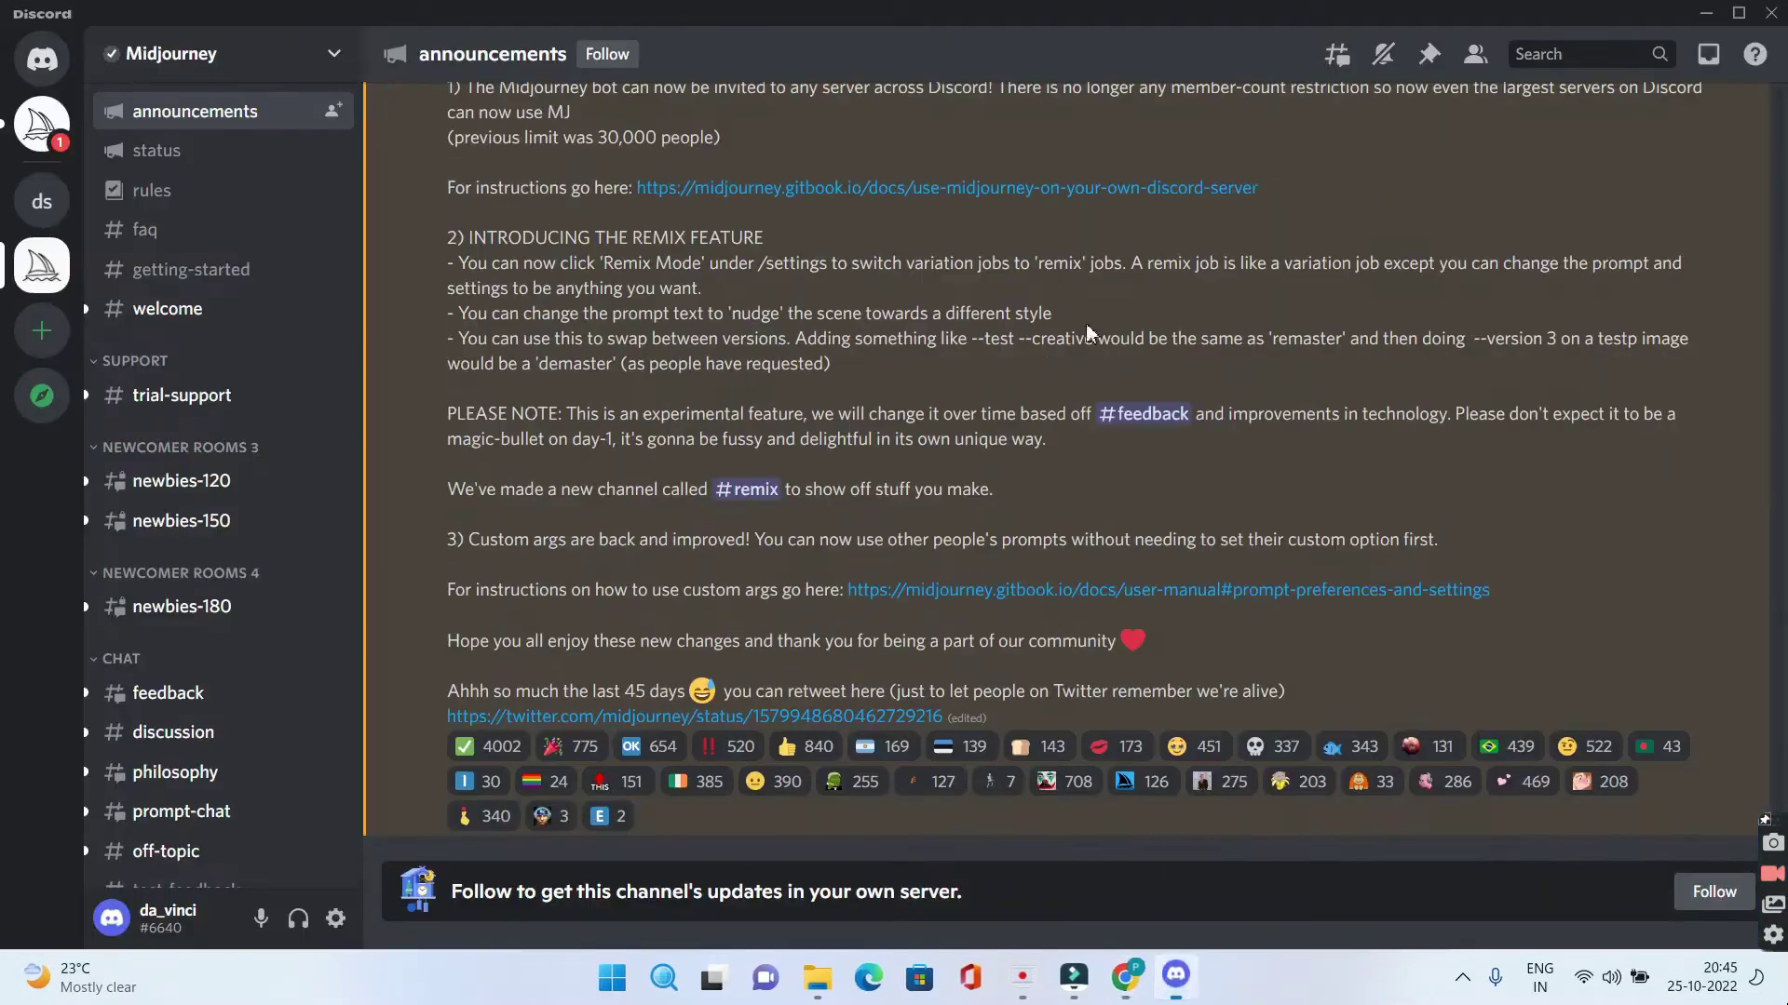
pyautogui.click(1770, 16)
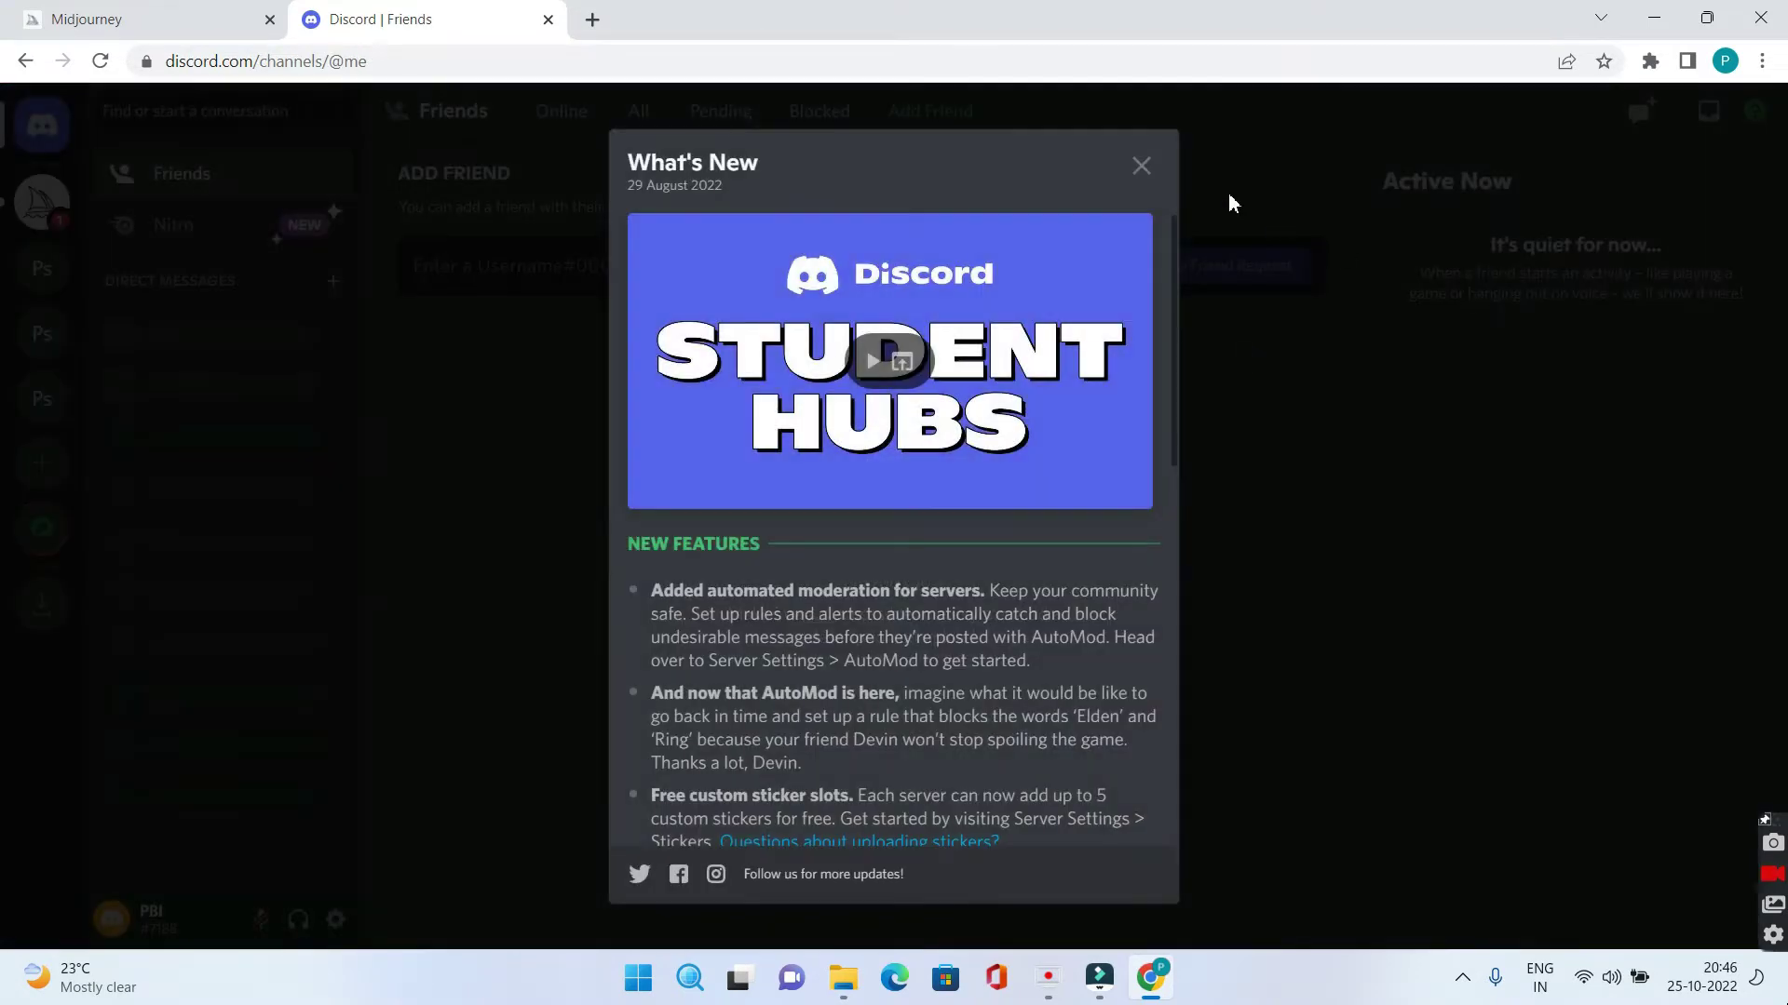
pyautogui.click(1140, 169)
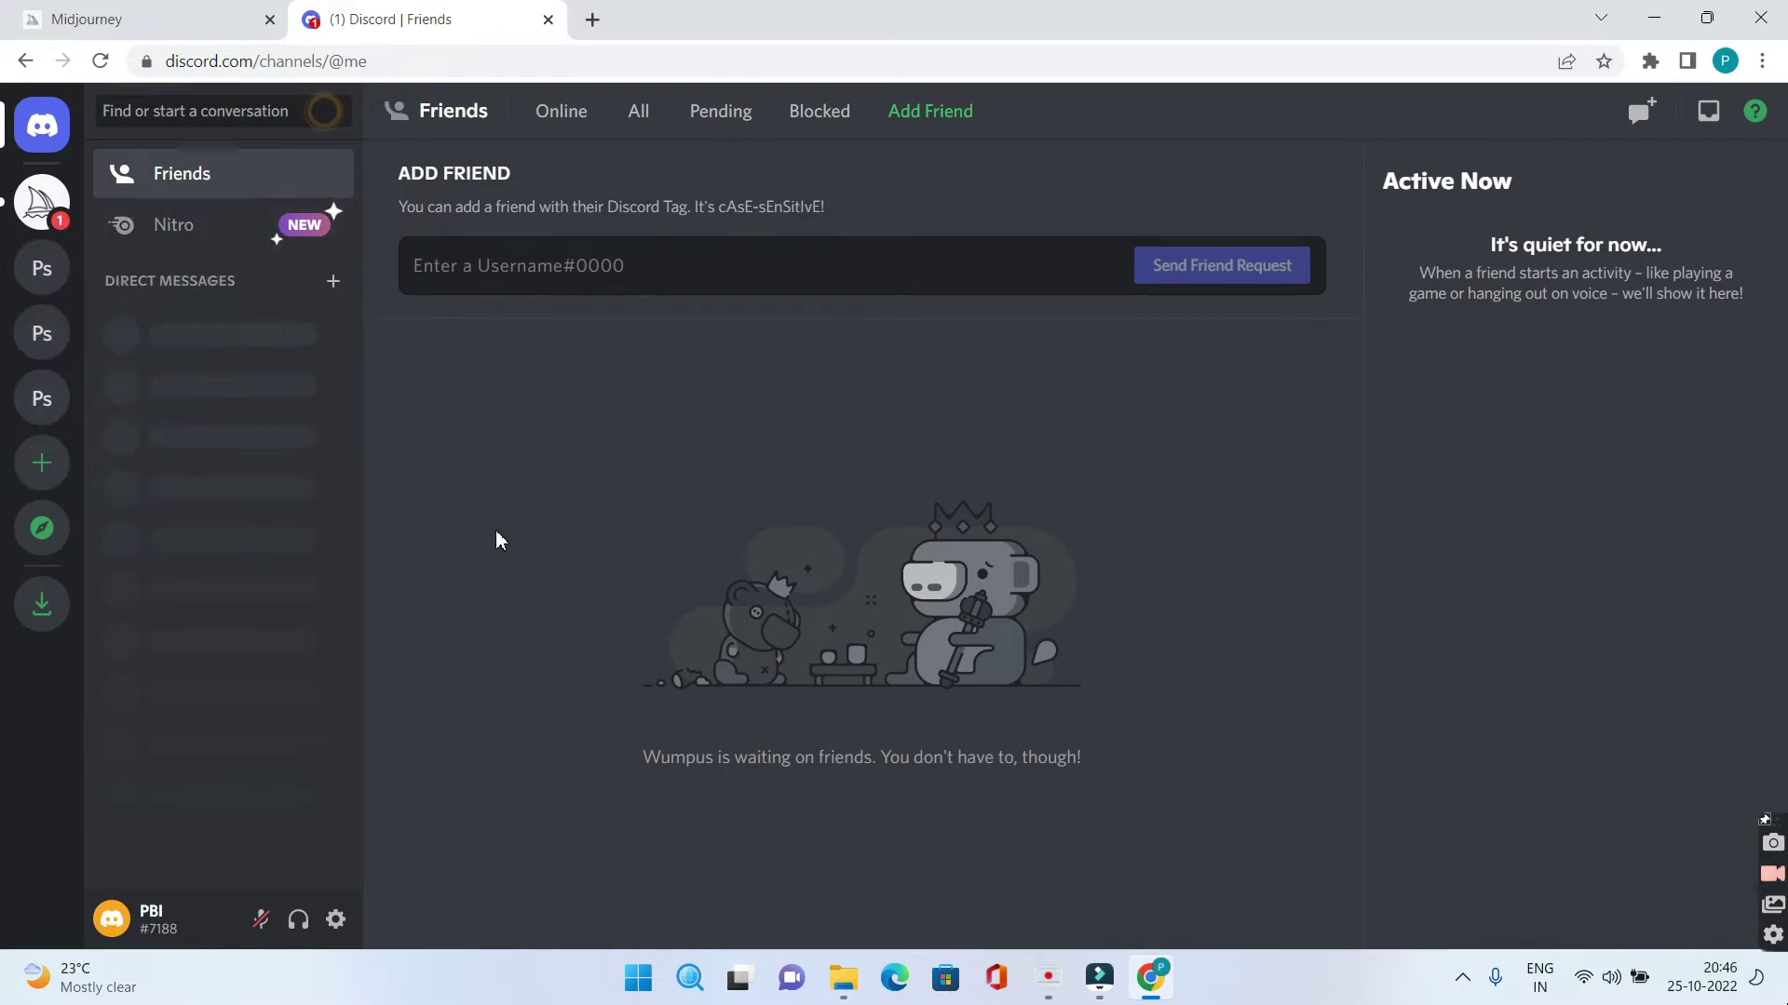
pyautogui.click(39, 202)
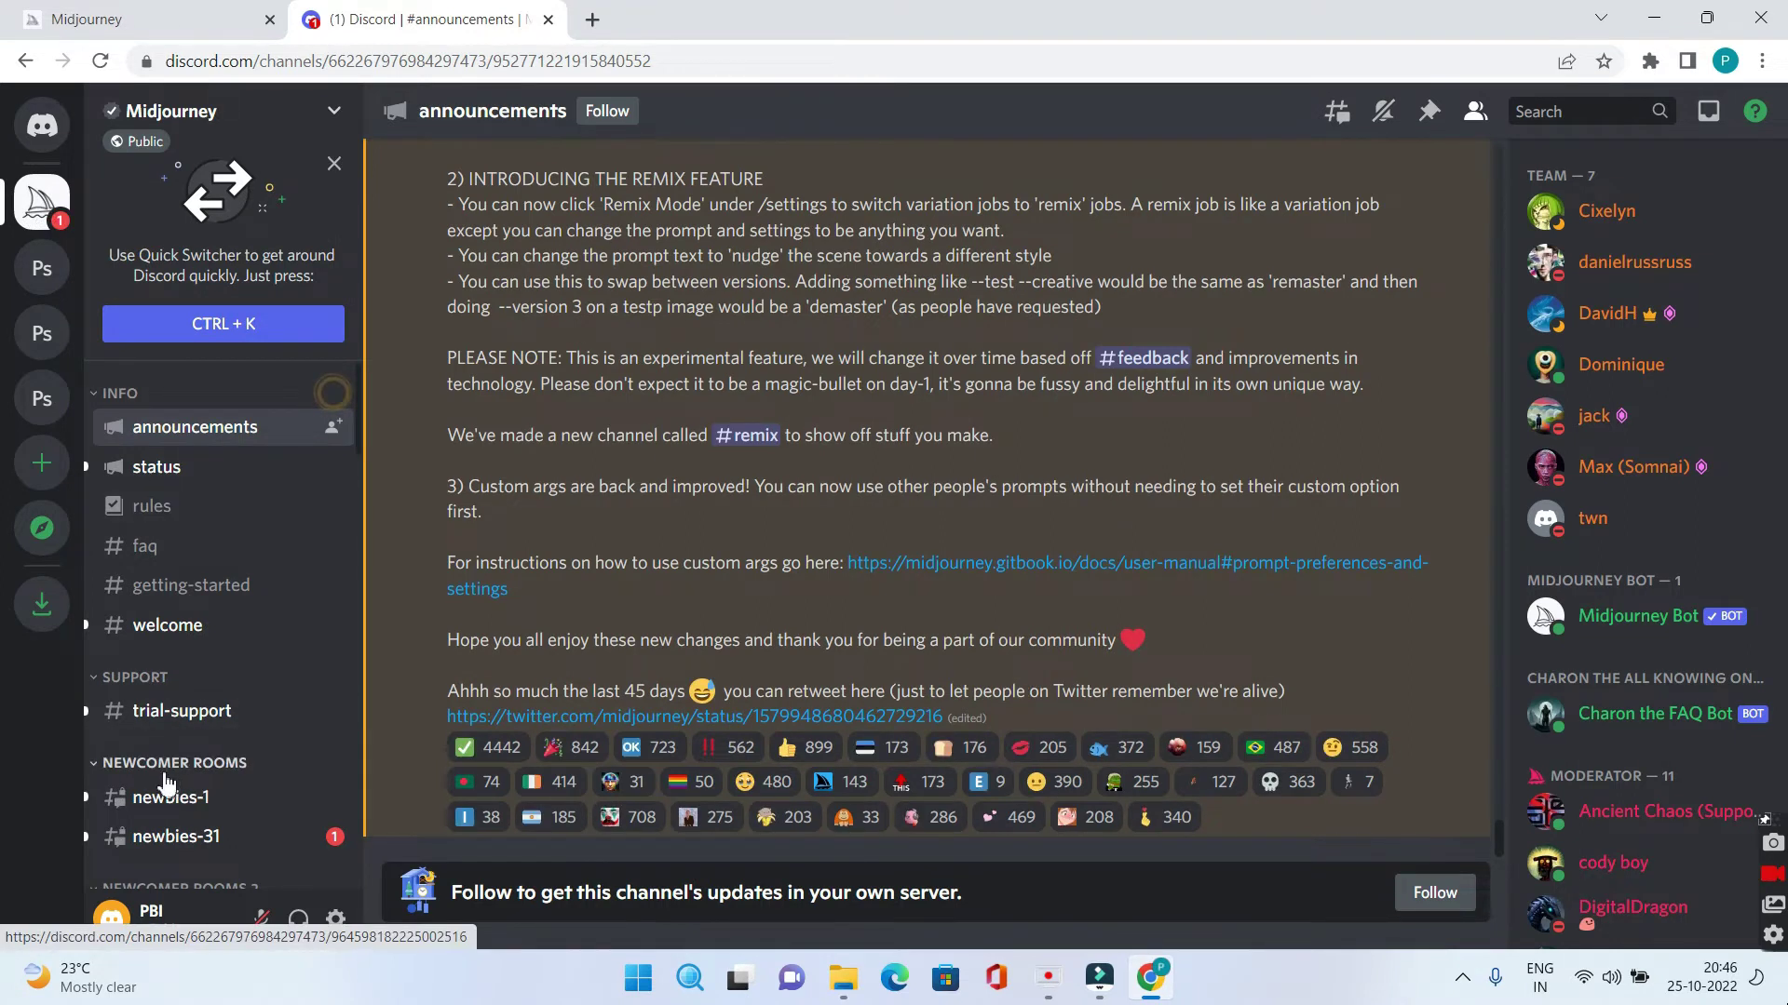
pyautogui.moveTo(172, 798)
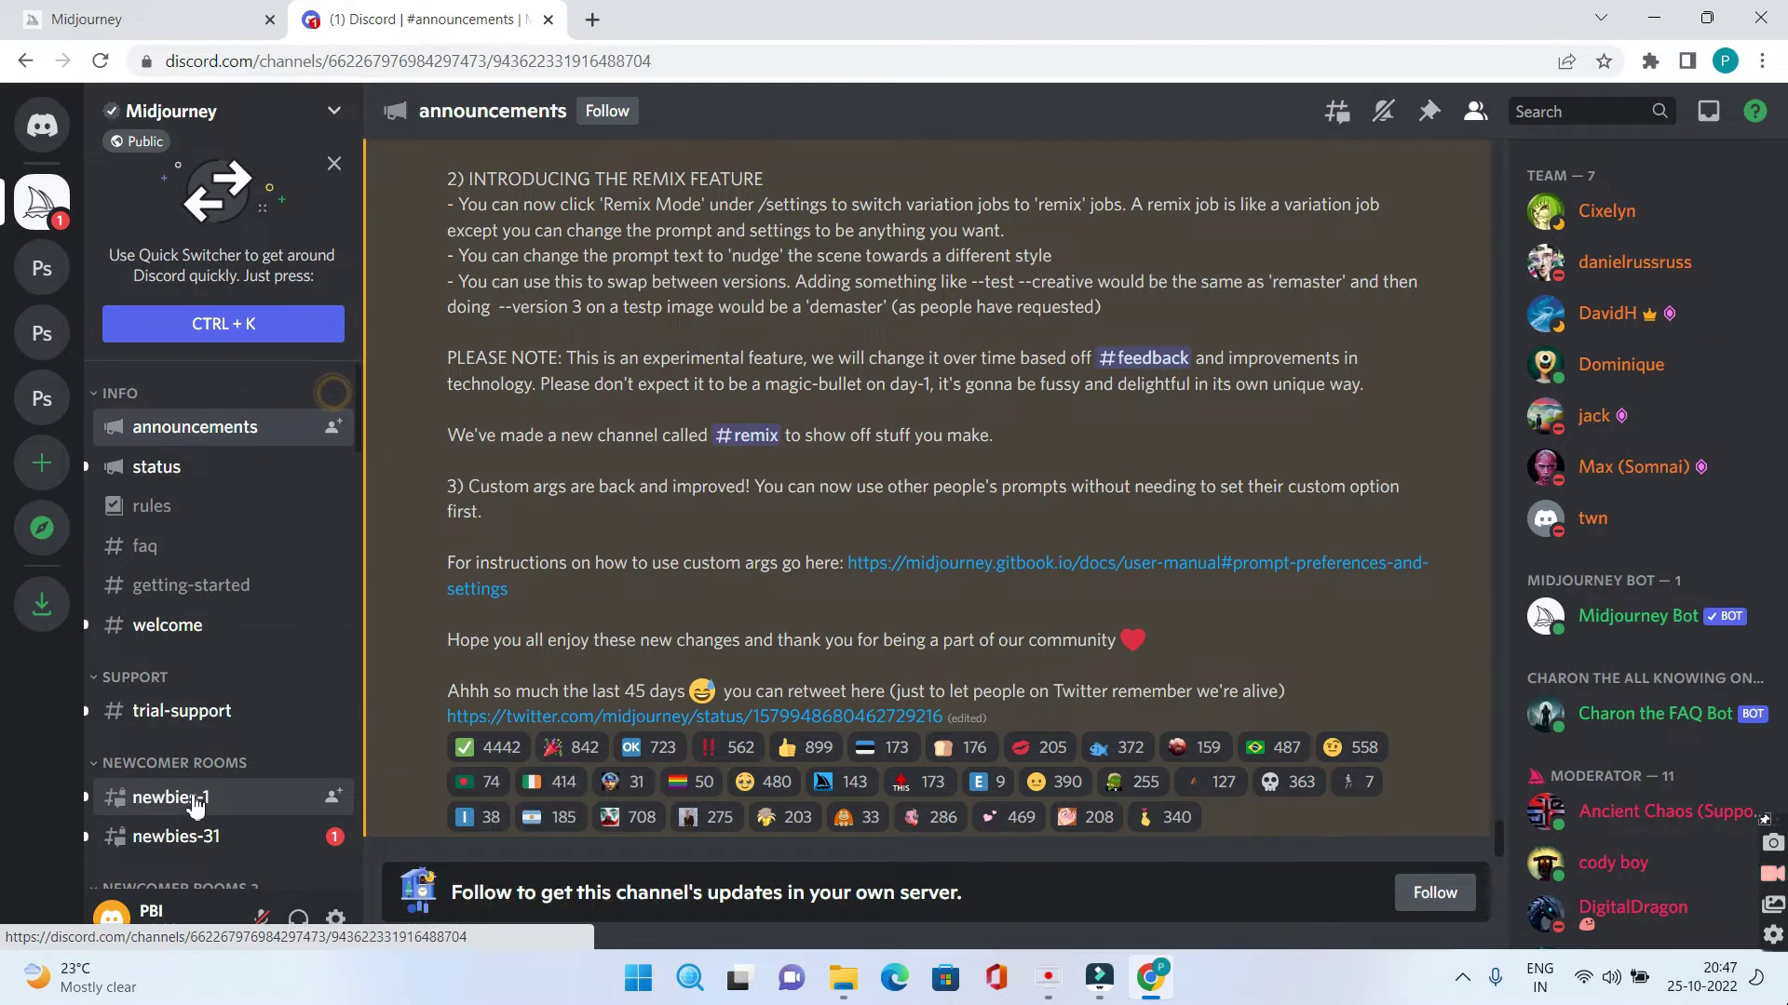
# - Switch to the newbies-1 channel and hide the member list to widen the chat
pyautogui.click(169, 798)
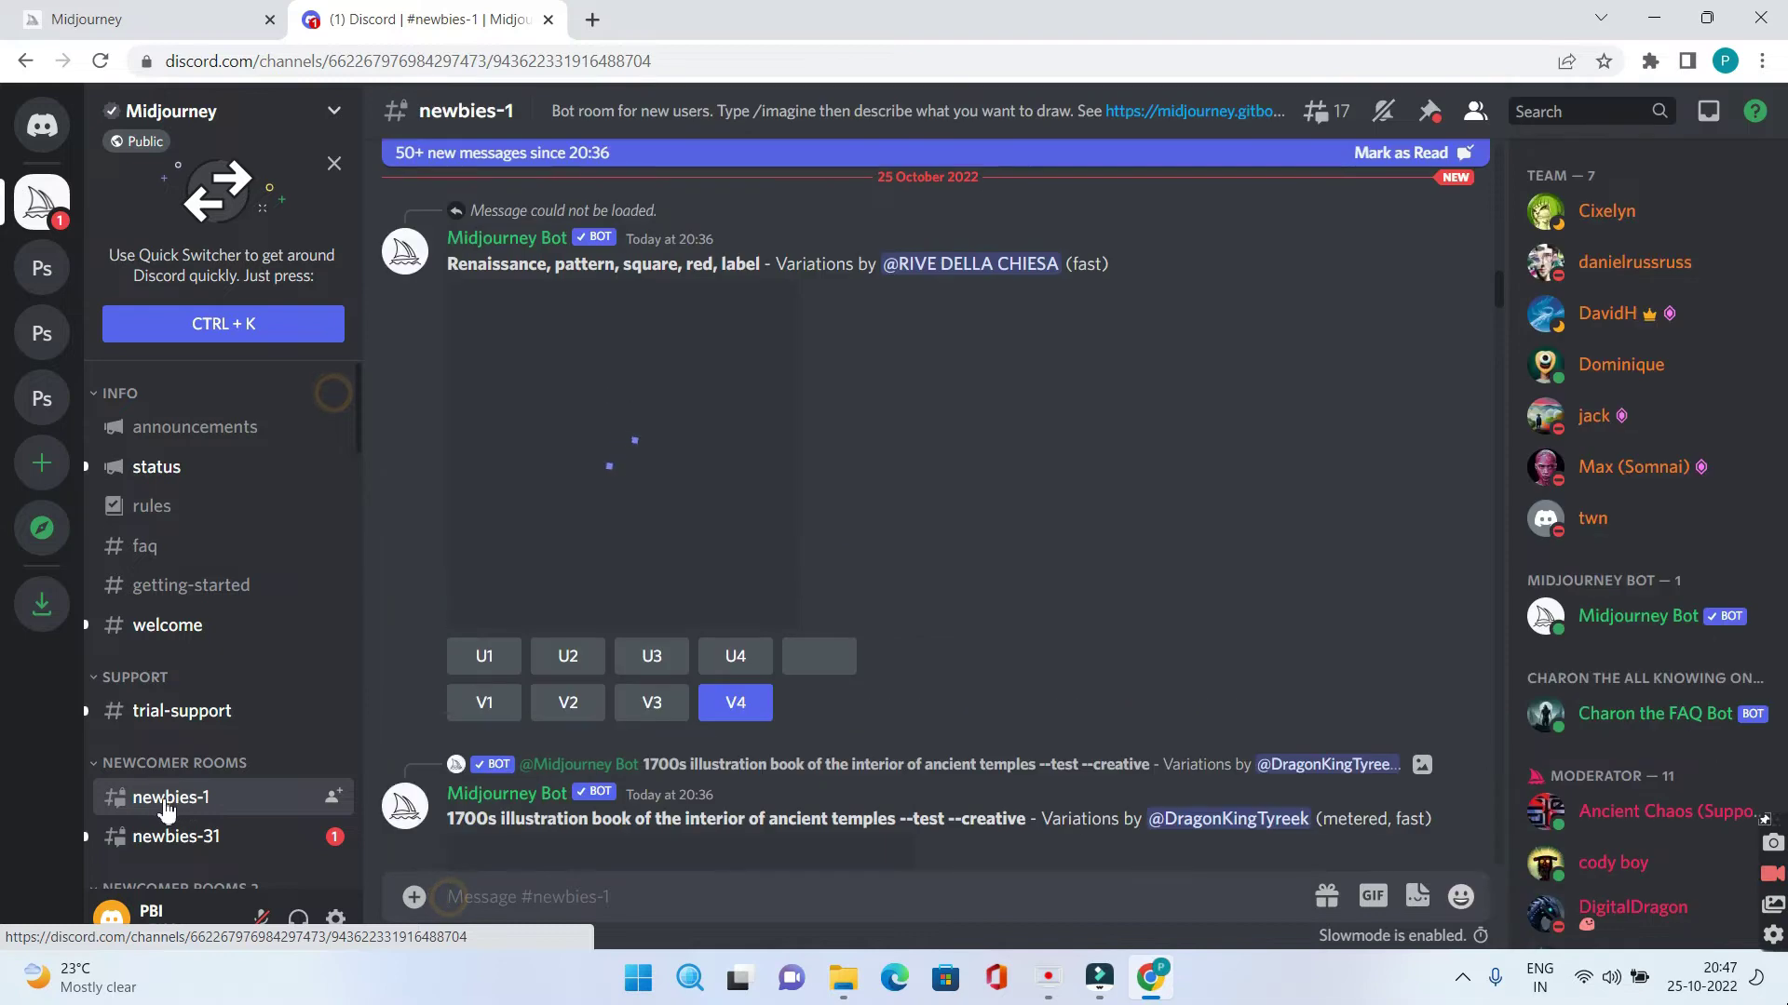
pyautogui.click(1429, 110)
pyautogui.click(1517, 289)
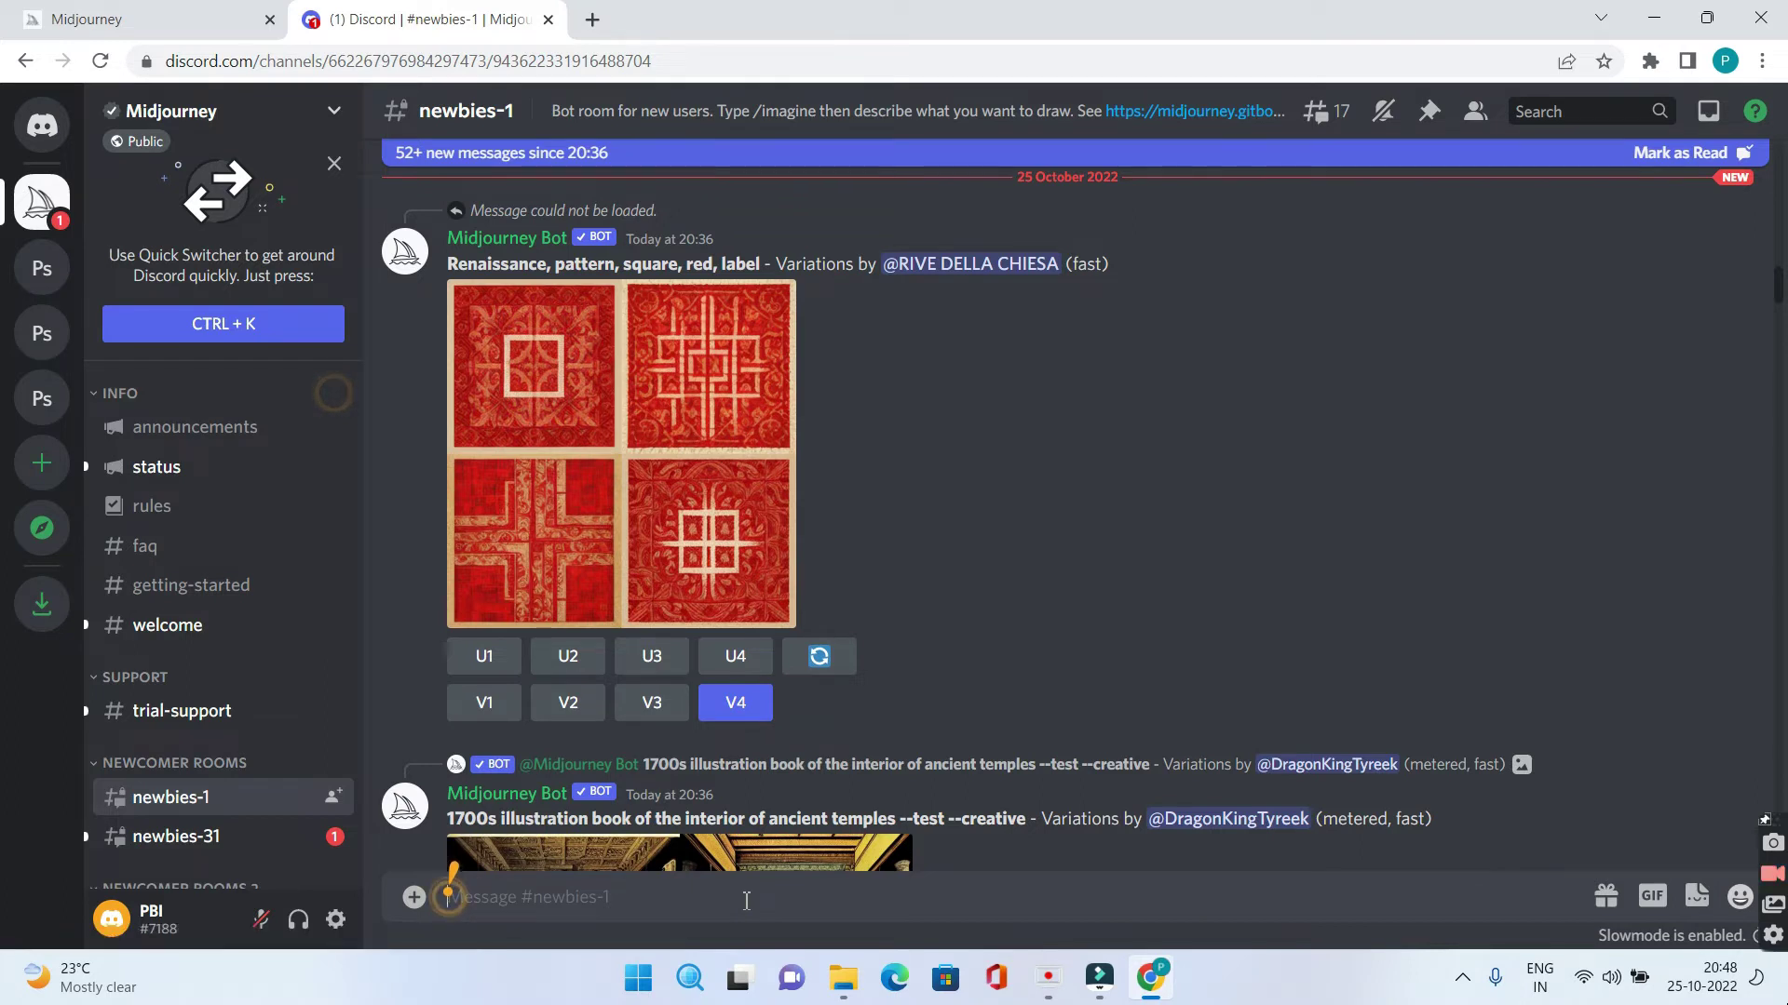
pyautogui.write('/')
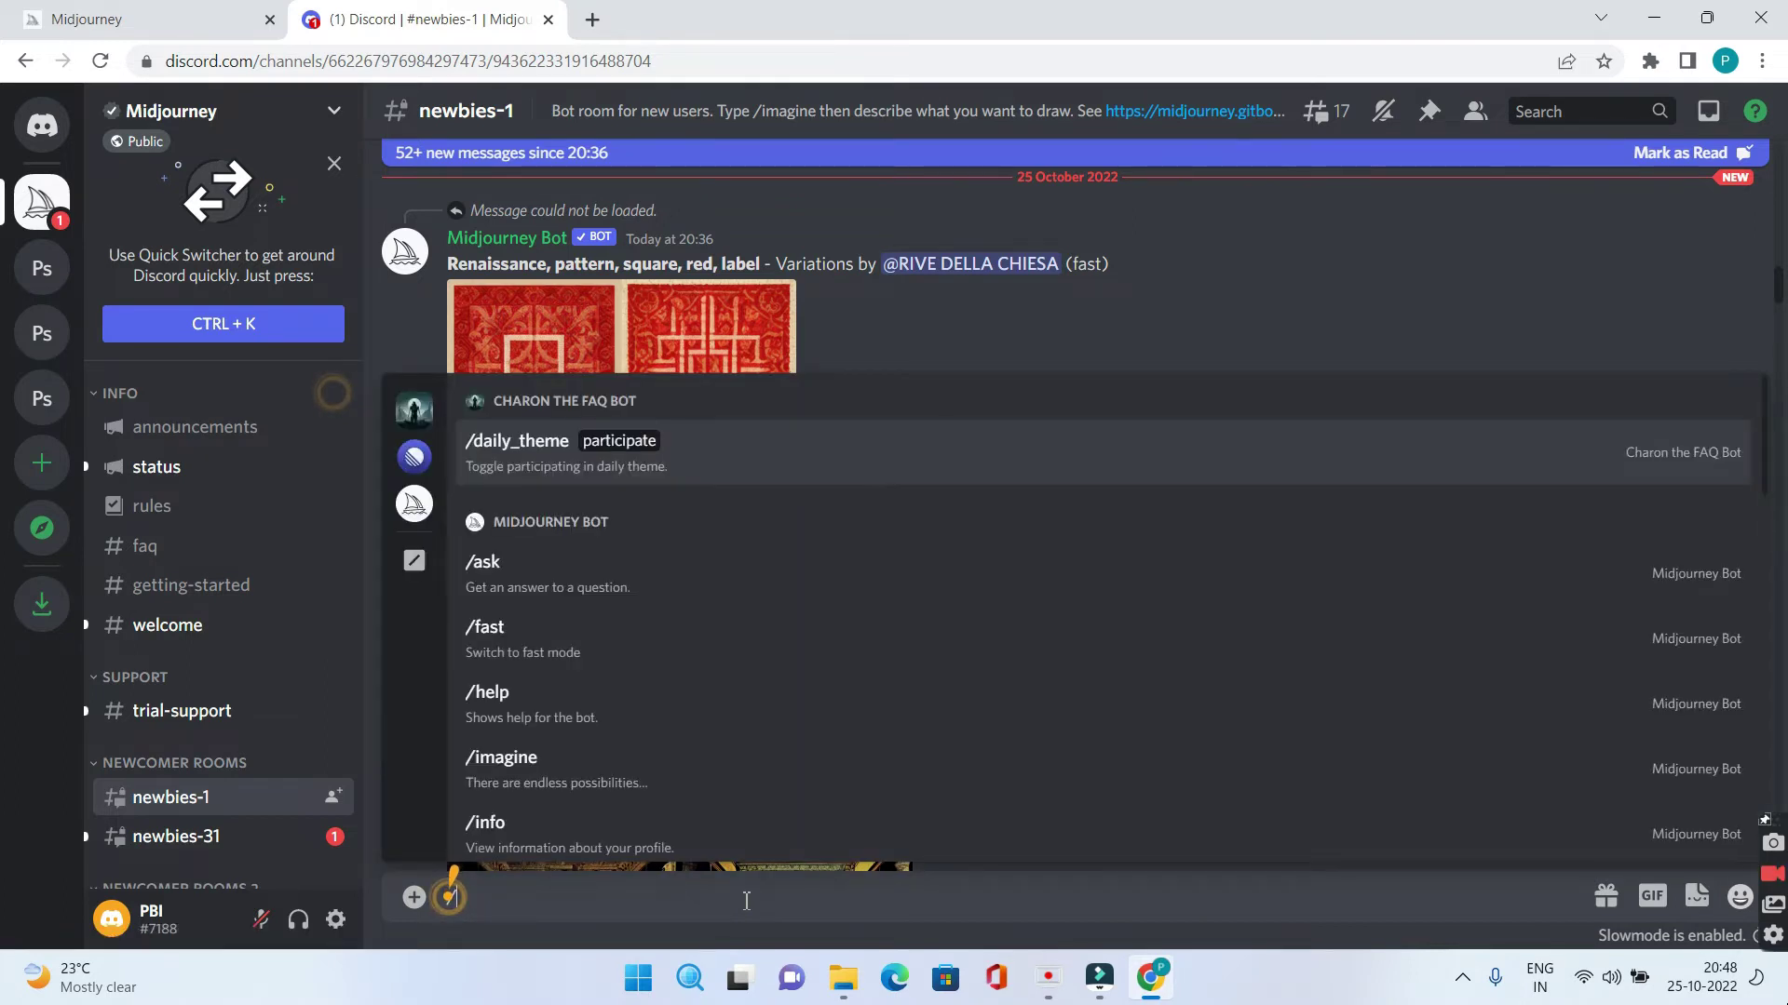
pyautogui.write('imagine')
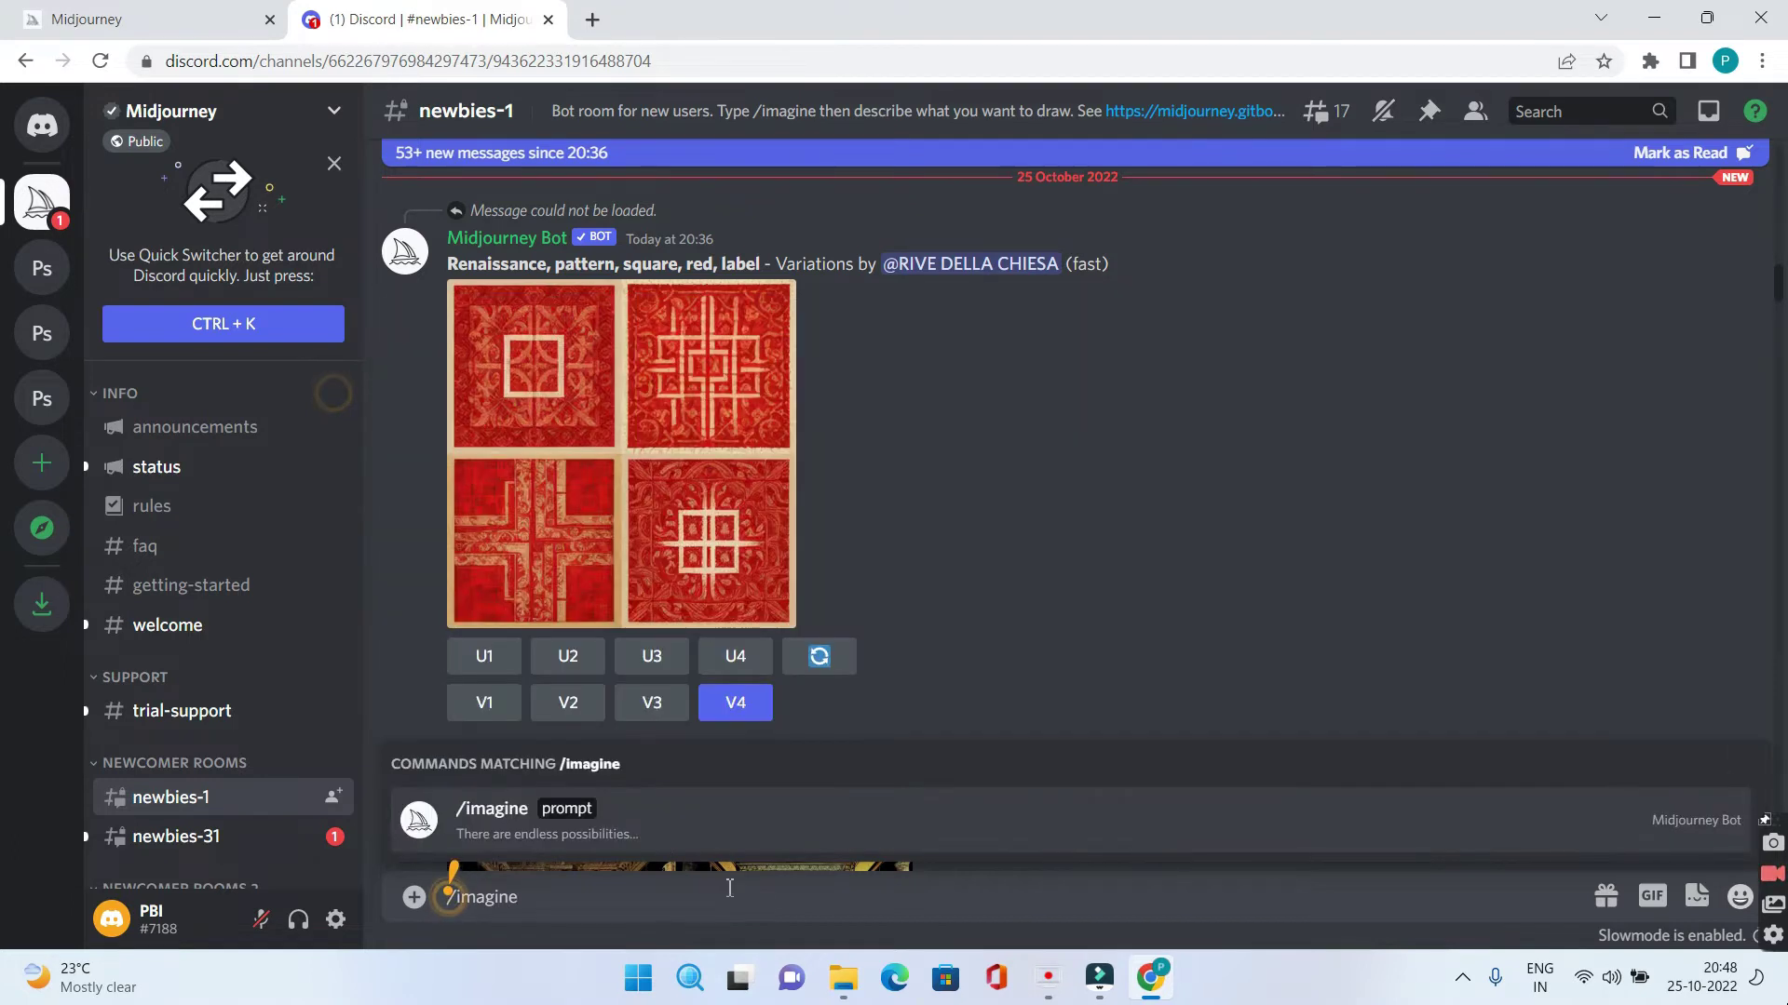
# - Submit the /imagine prompt 'Superman over Taj Mahal' to the Midjourney bot
pyautogui.click(631, 832)
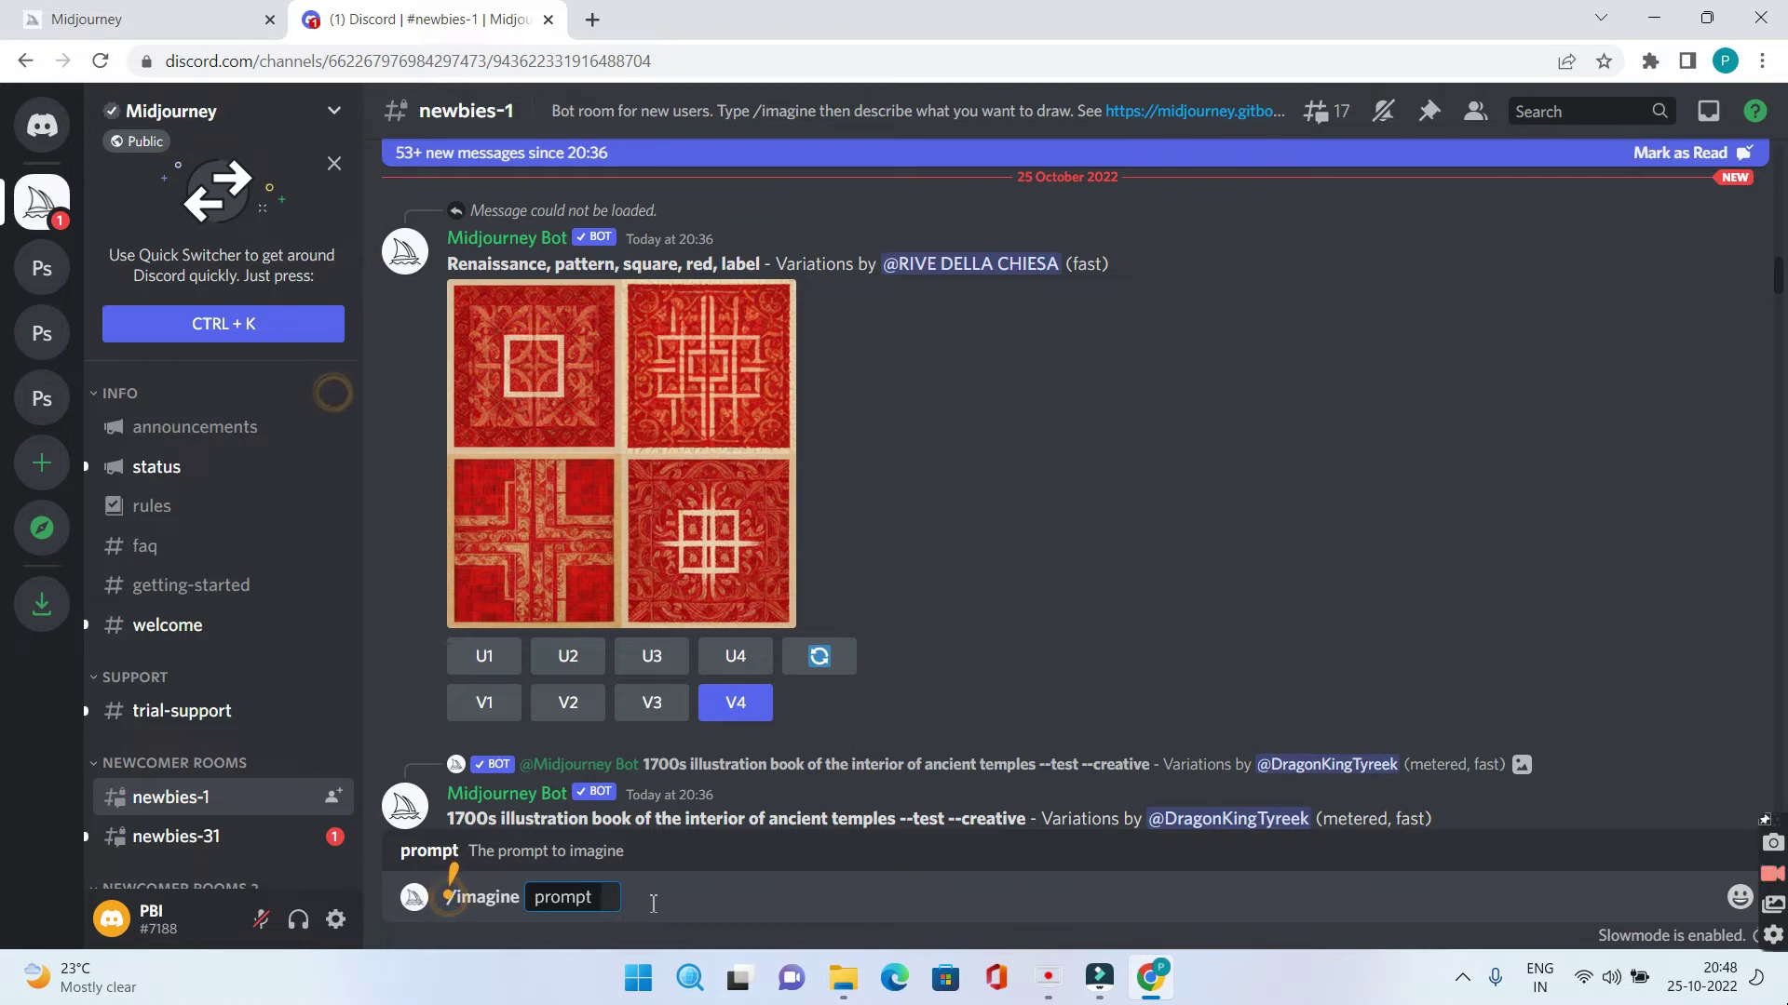
pyautogui.write('Super')
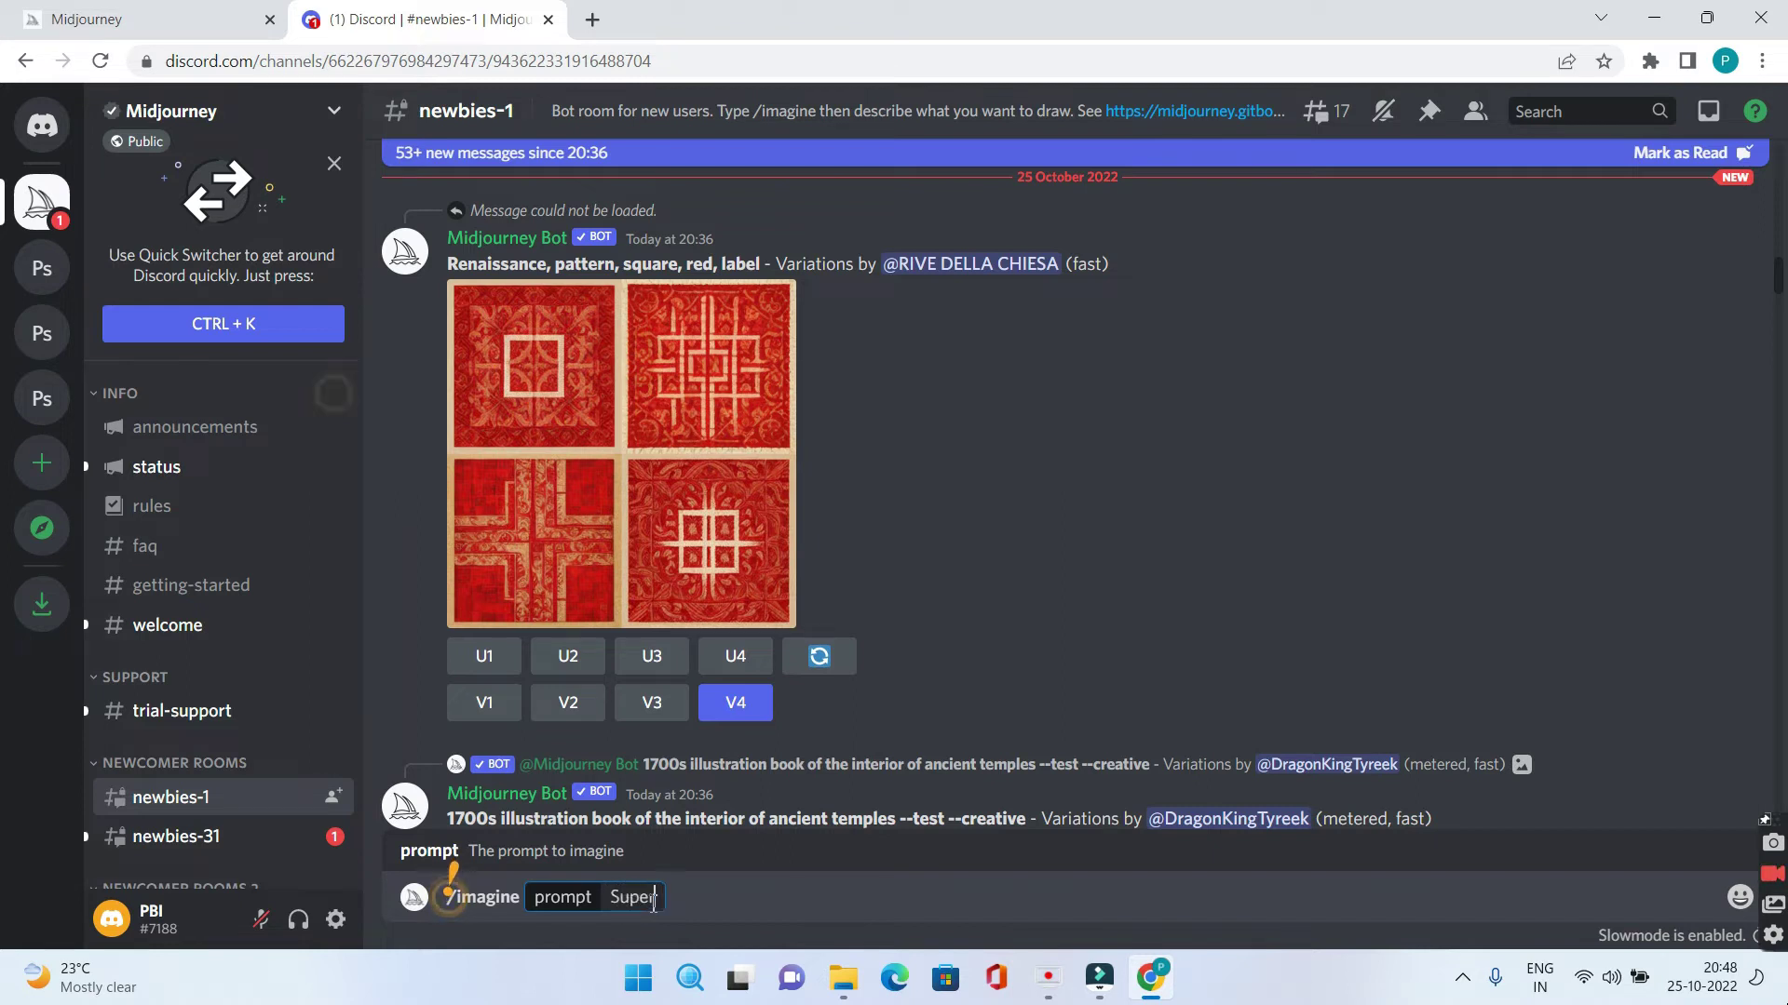
pyautogui.write('man over ')
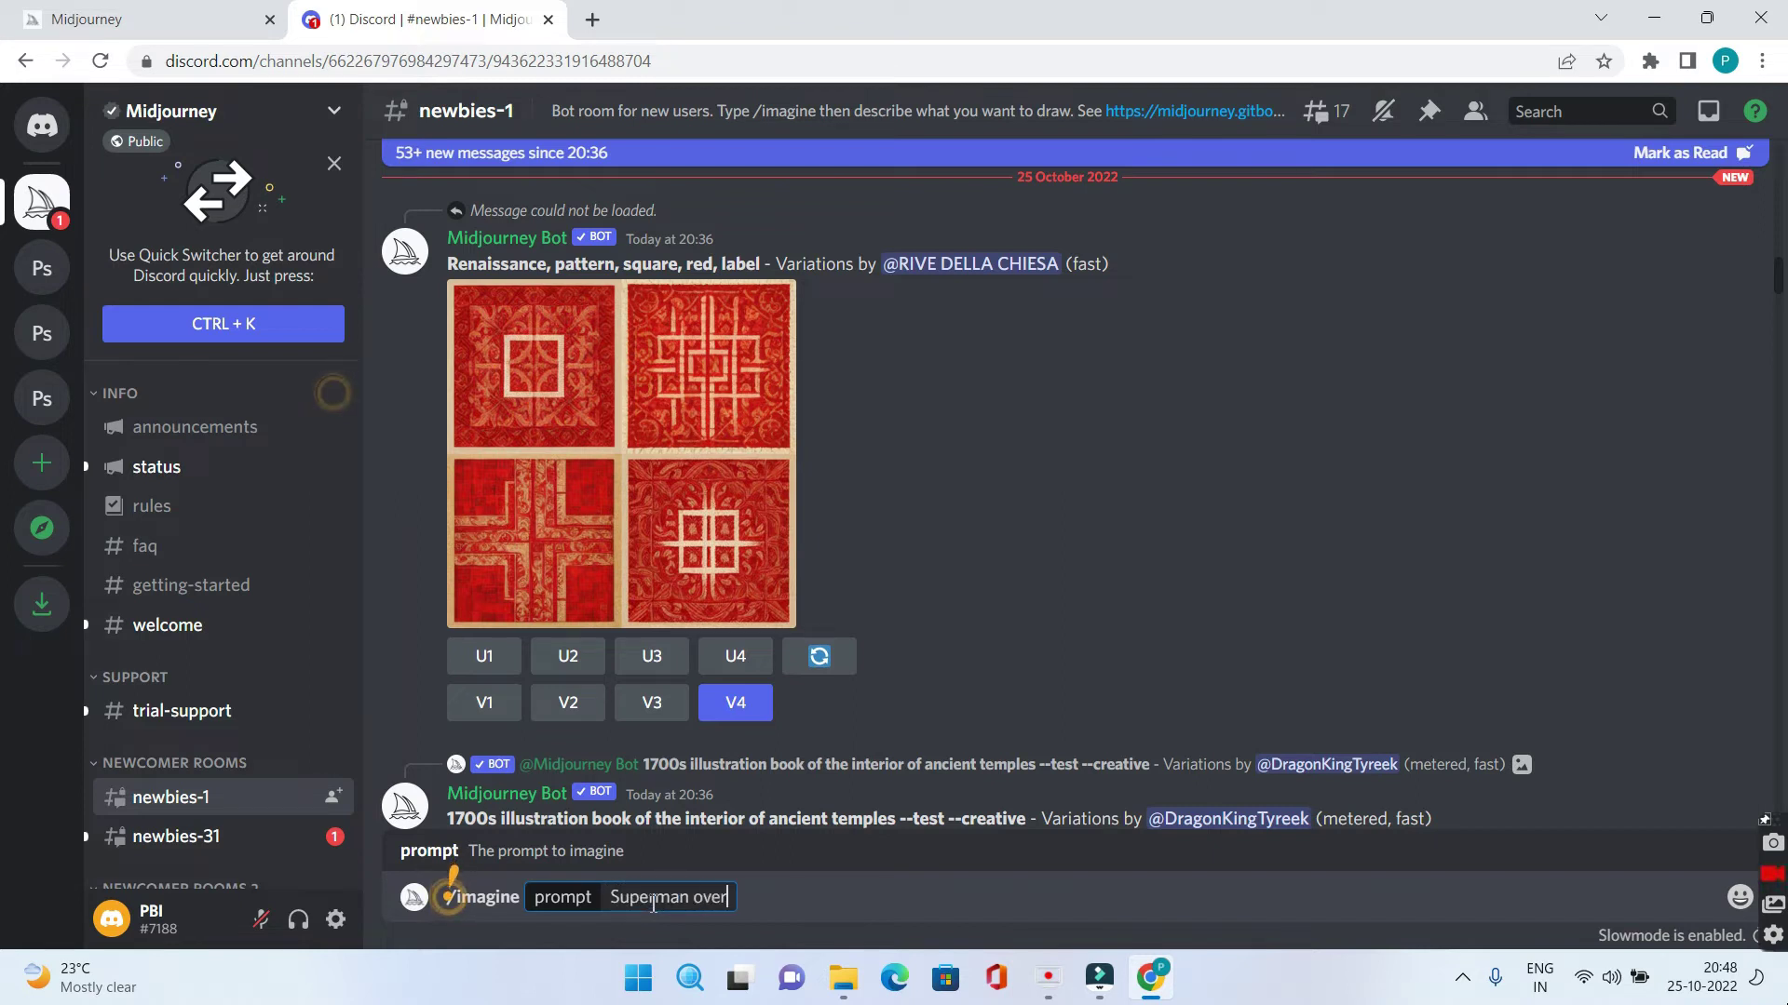
pyautogui.write('Taj Ma')
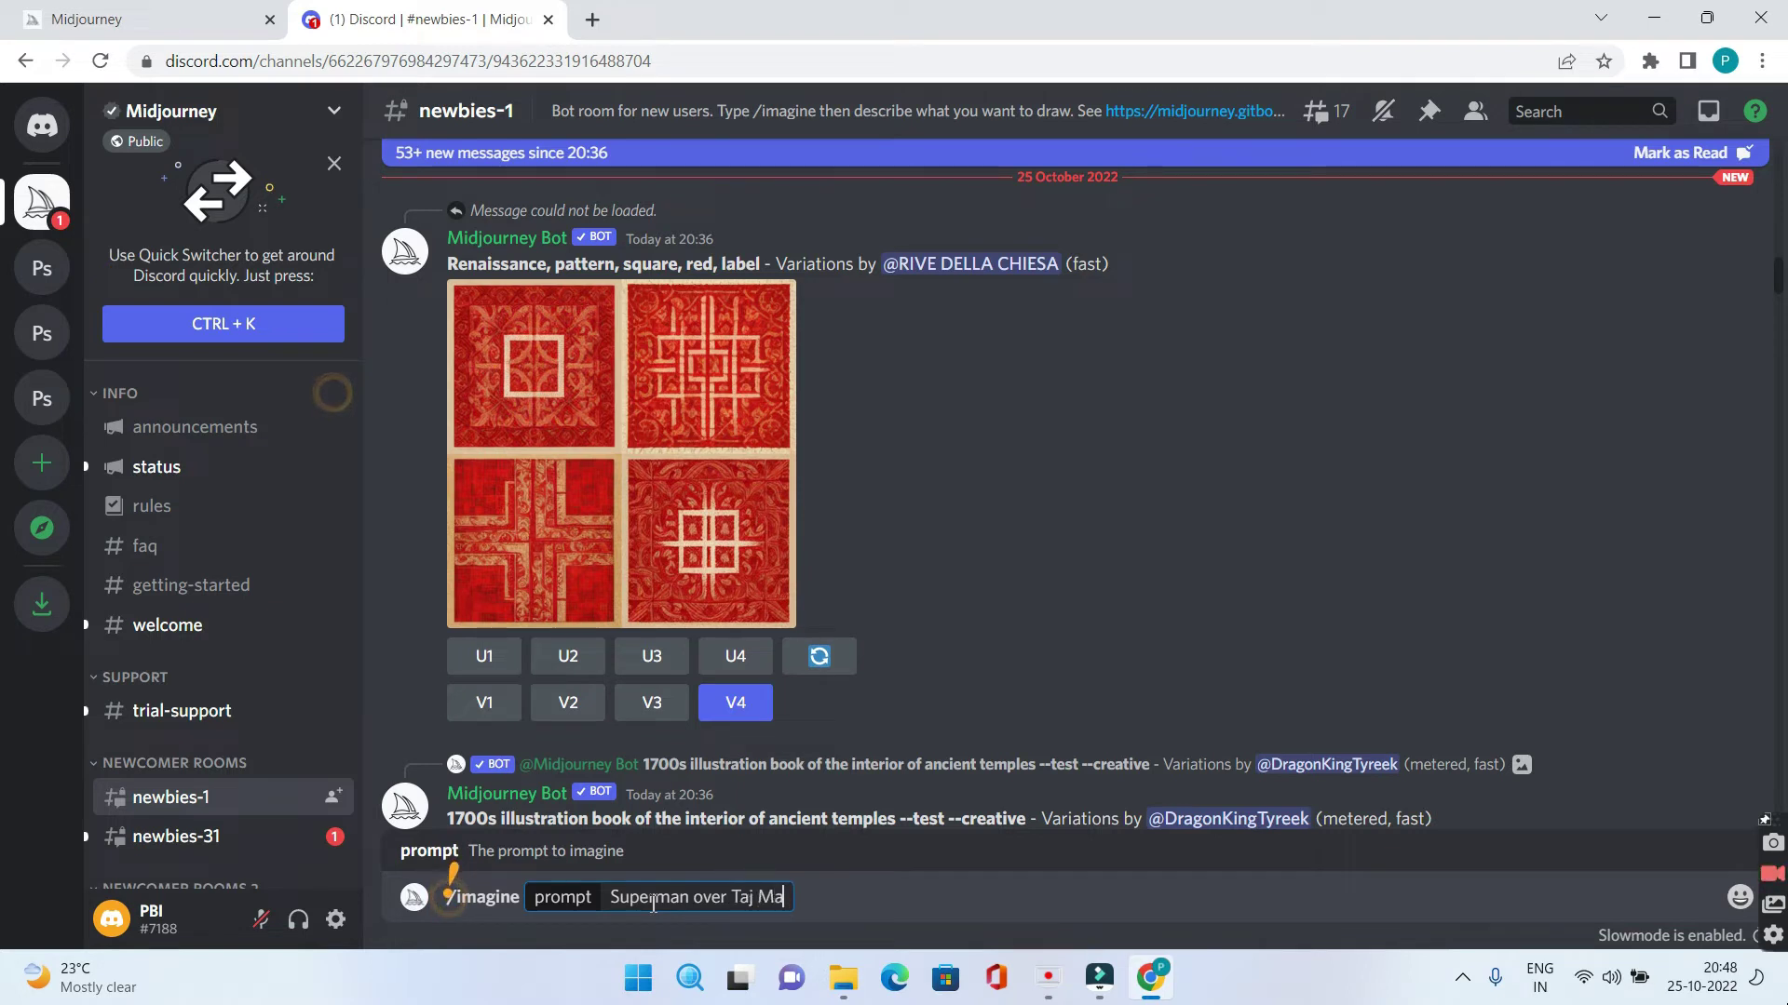
pyautogui.write('hal')
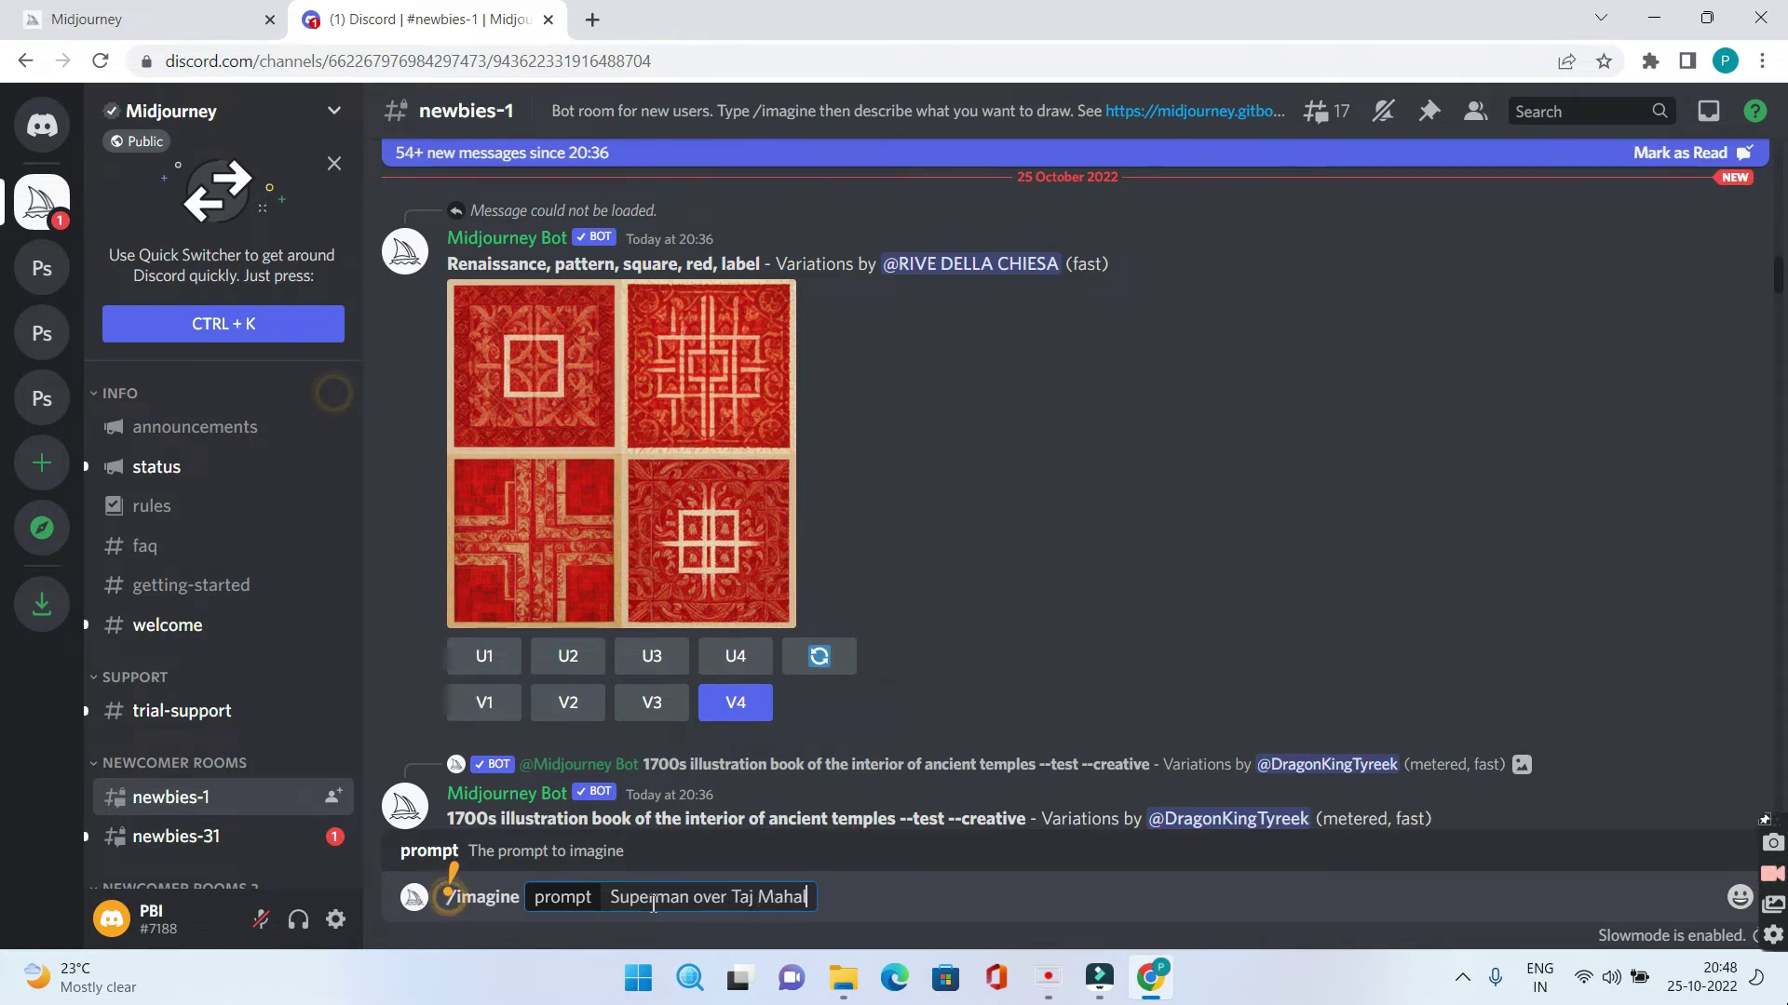
pyautogui.press('Return')
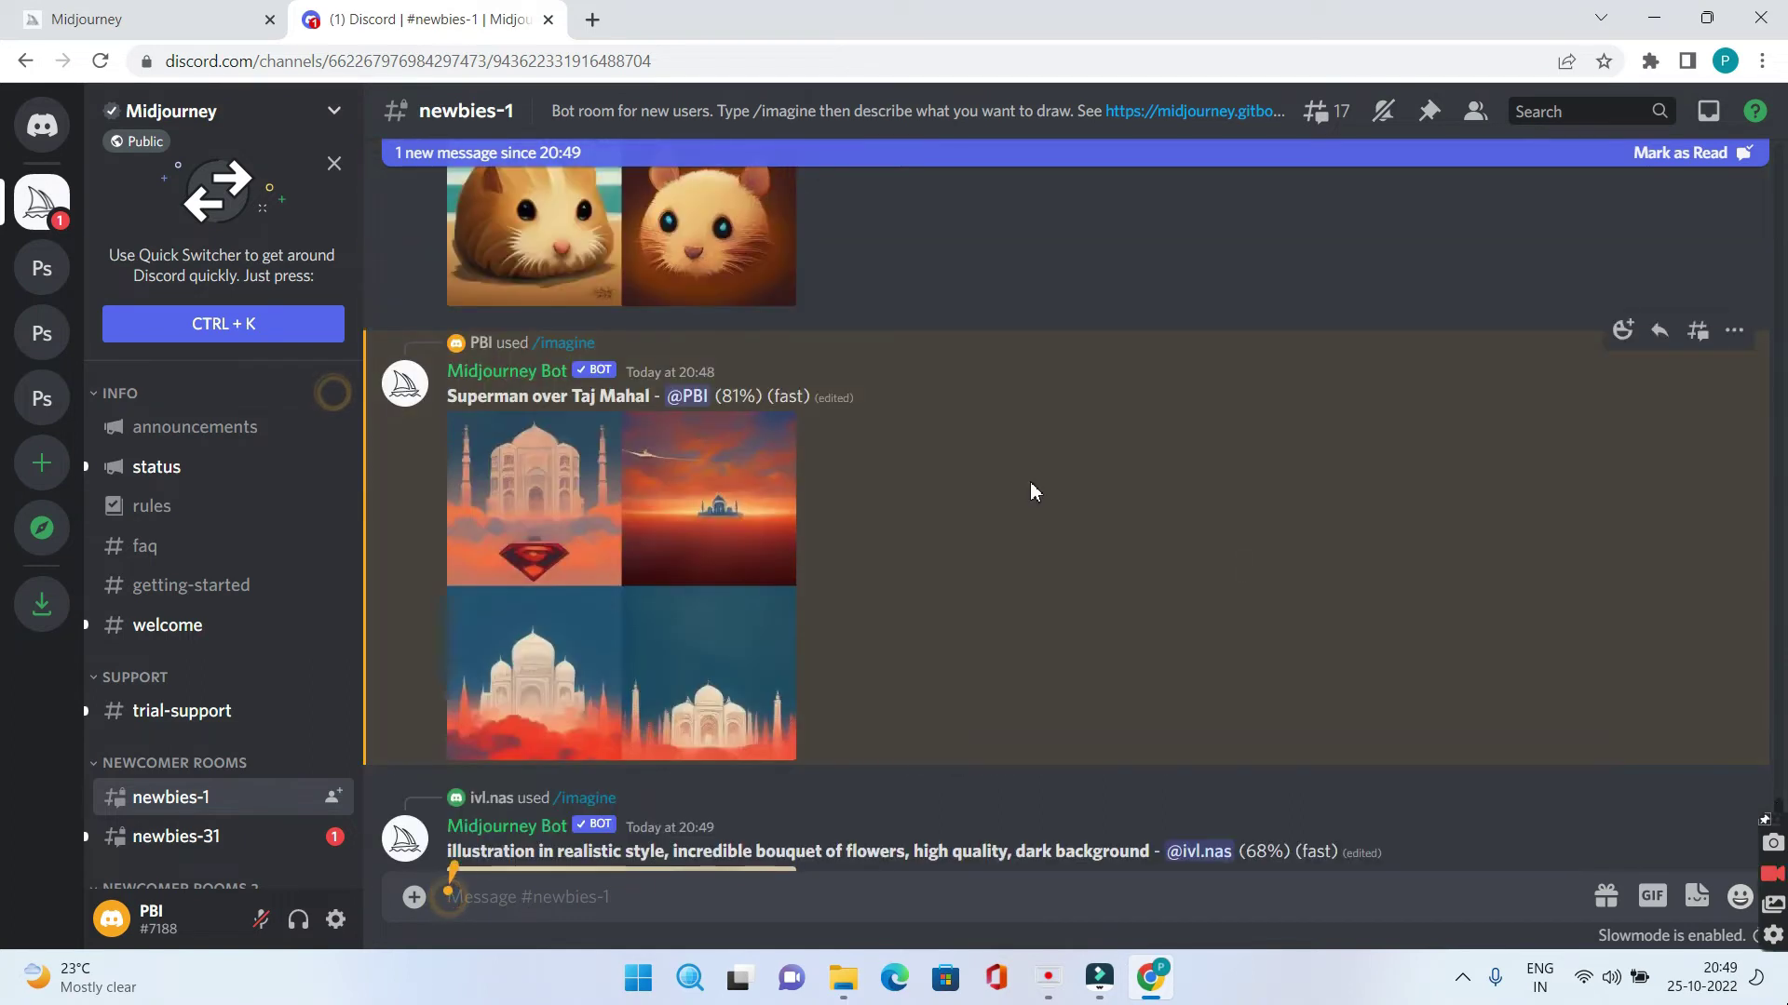
pyautogui.moveTo(752, 398)
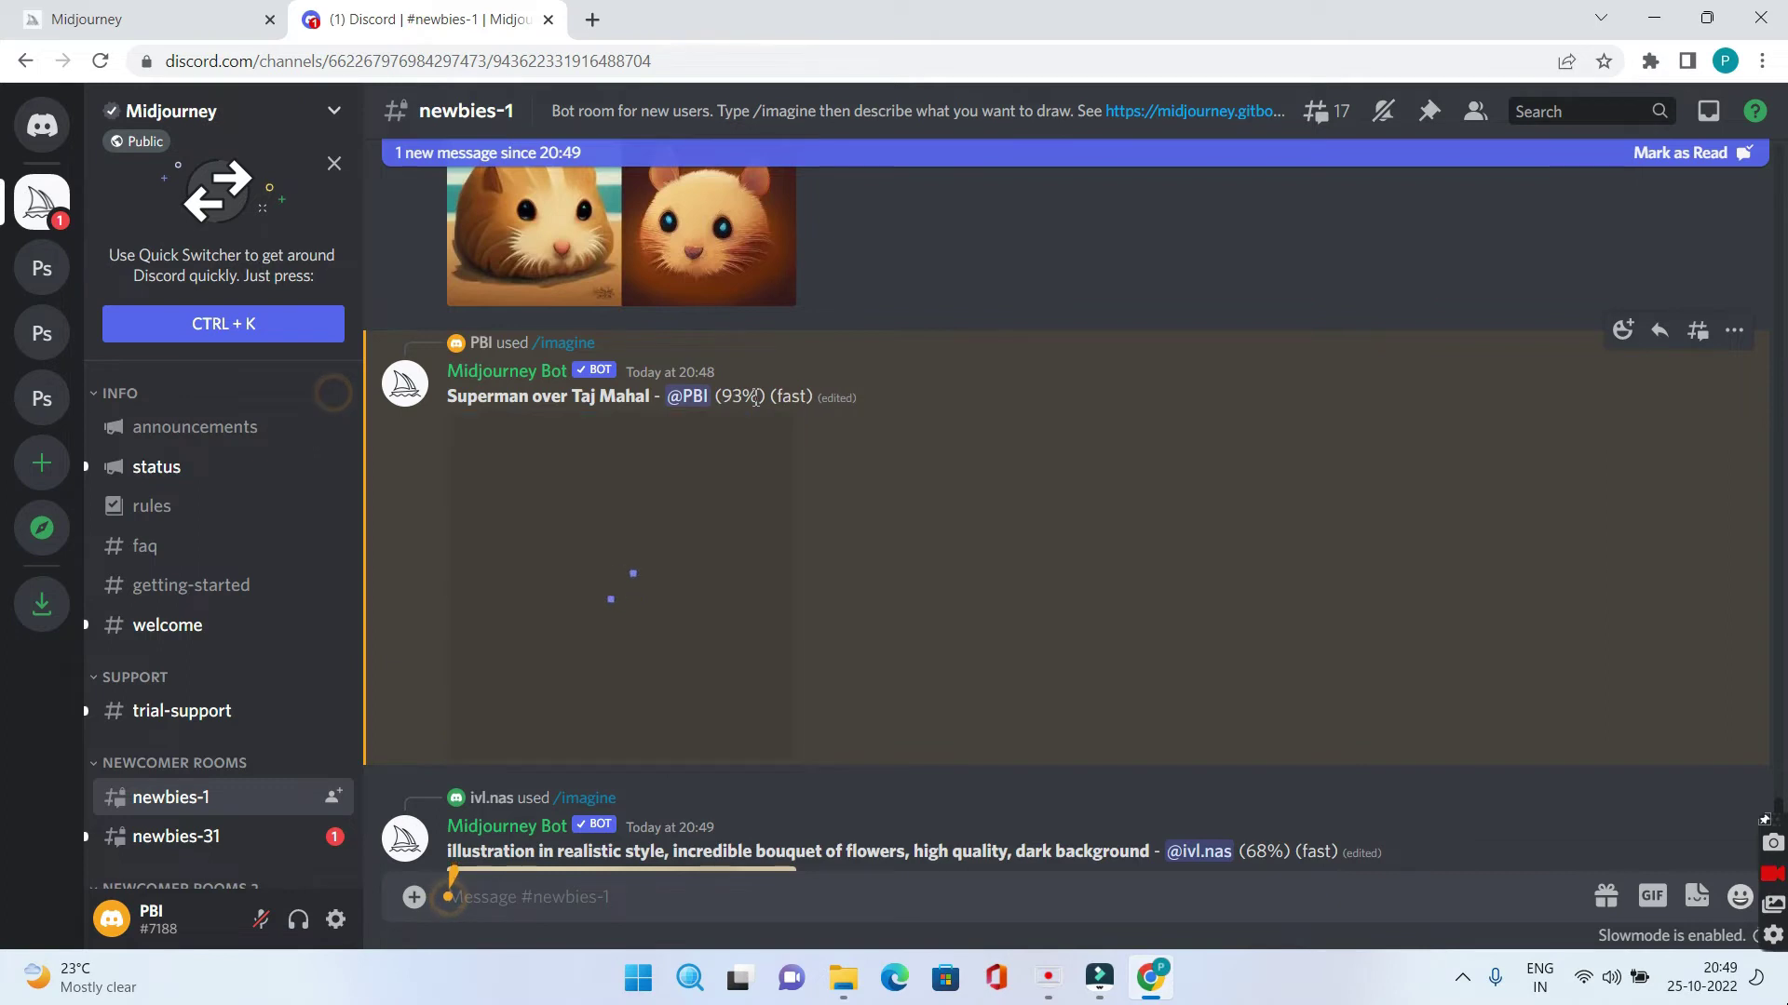
# - Scroll the channel to the finished Superman over Taj Mahal grid with its U/V buttons
pyautogui.doubleClick(739, 398)
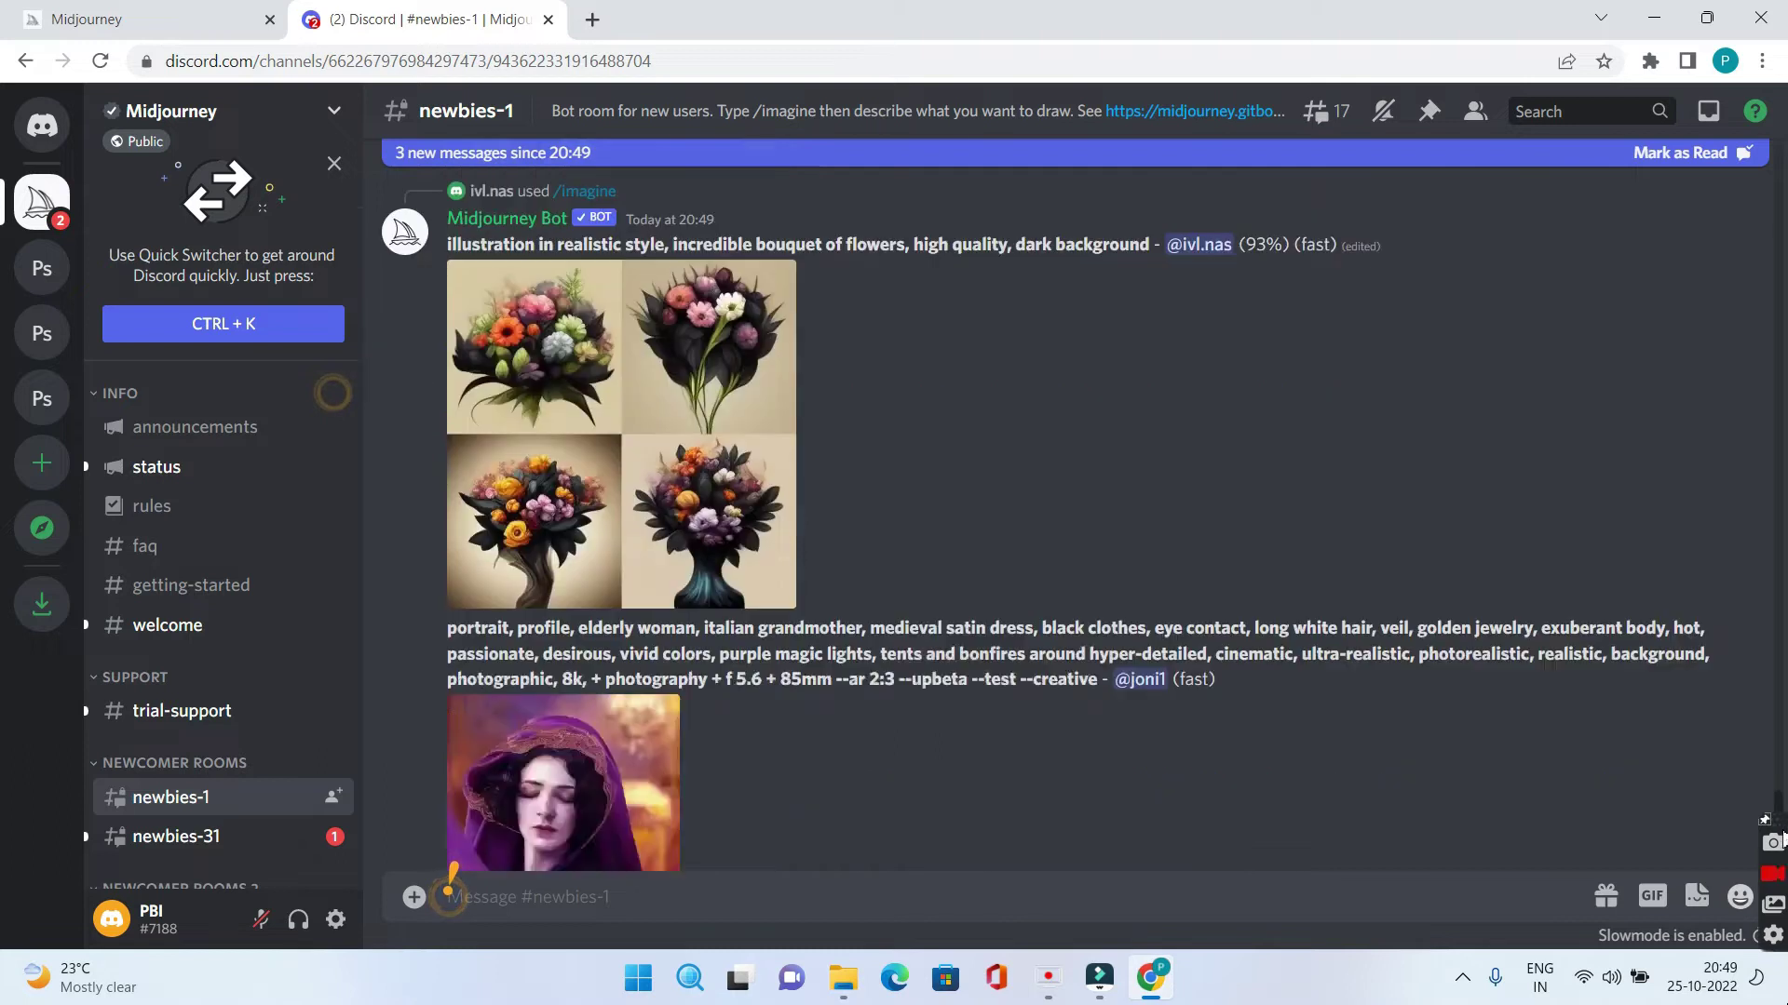
pyautogui.scroll(-10, 894, 560)
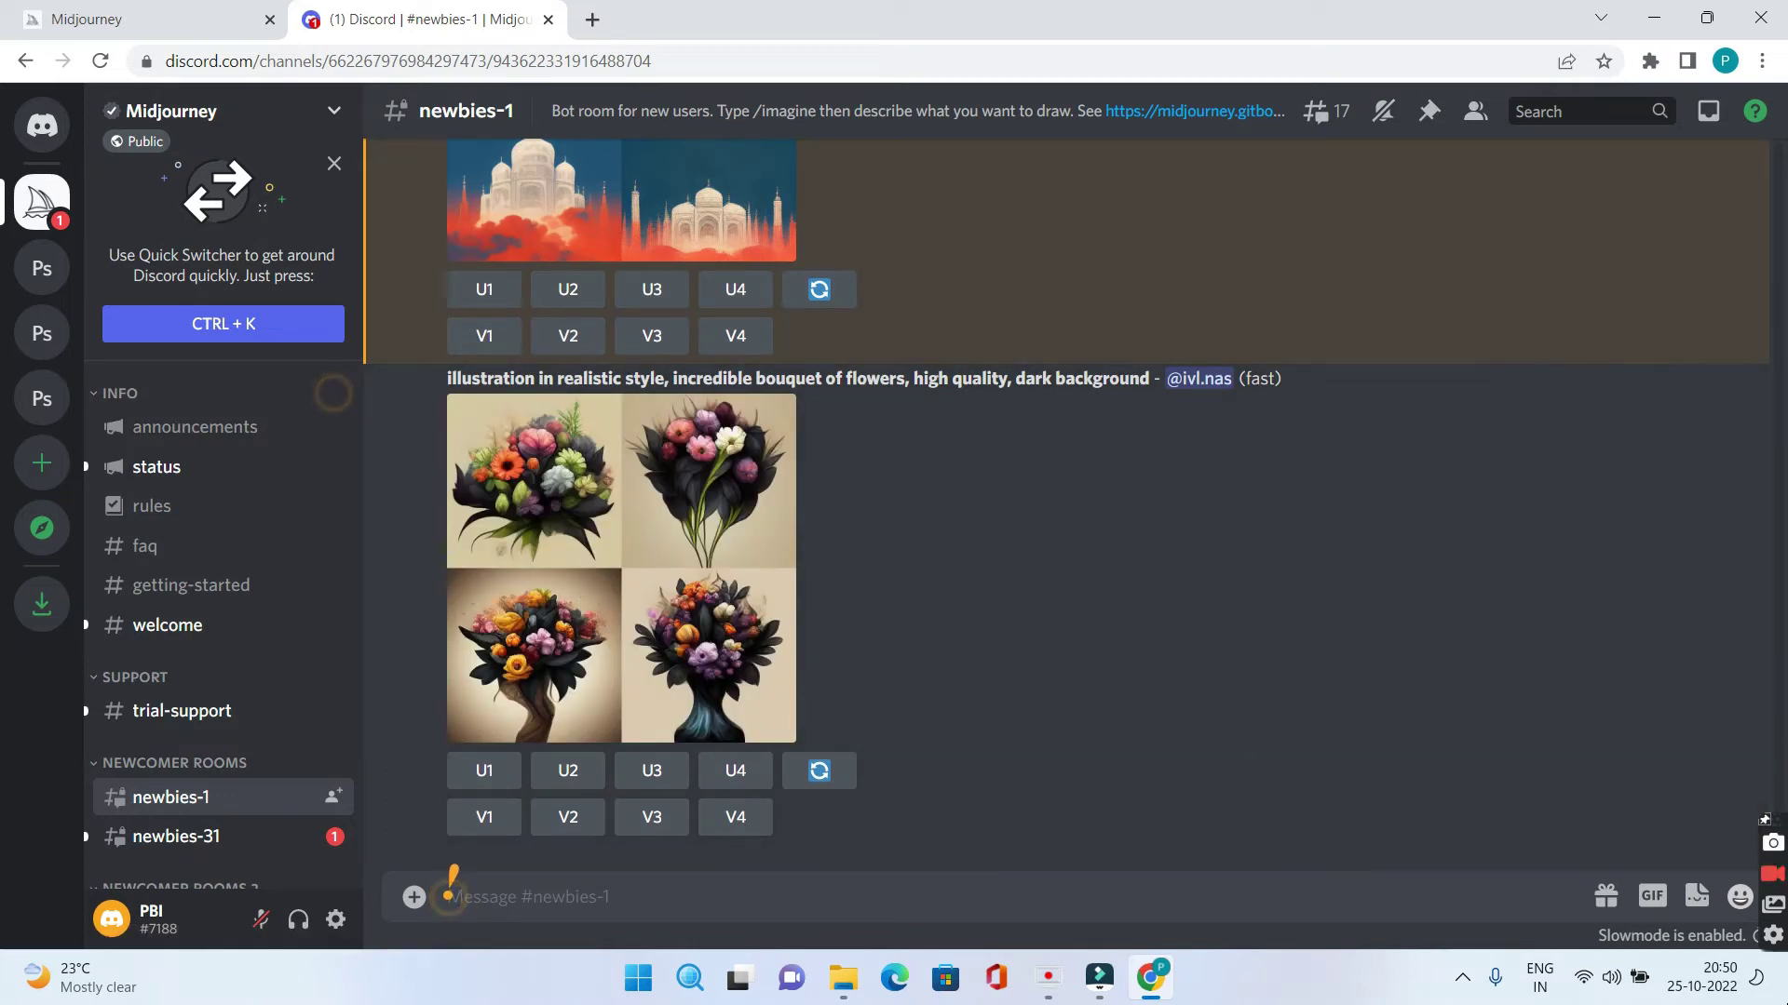
pyautogui.click(1776, 827)
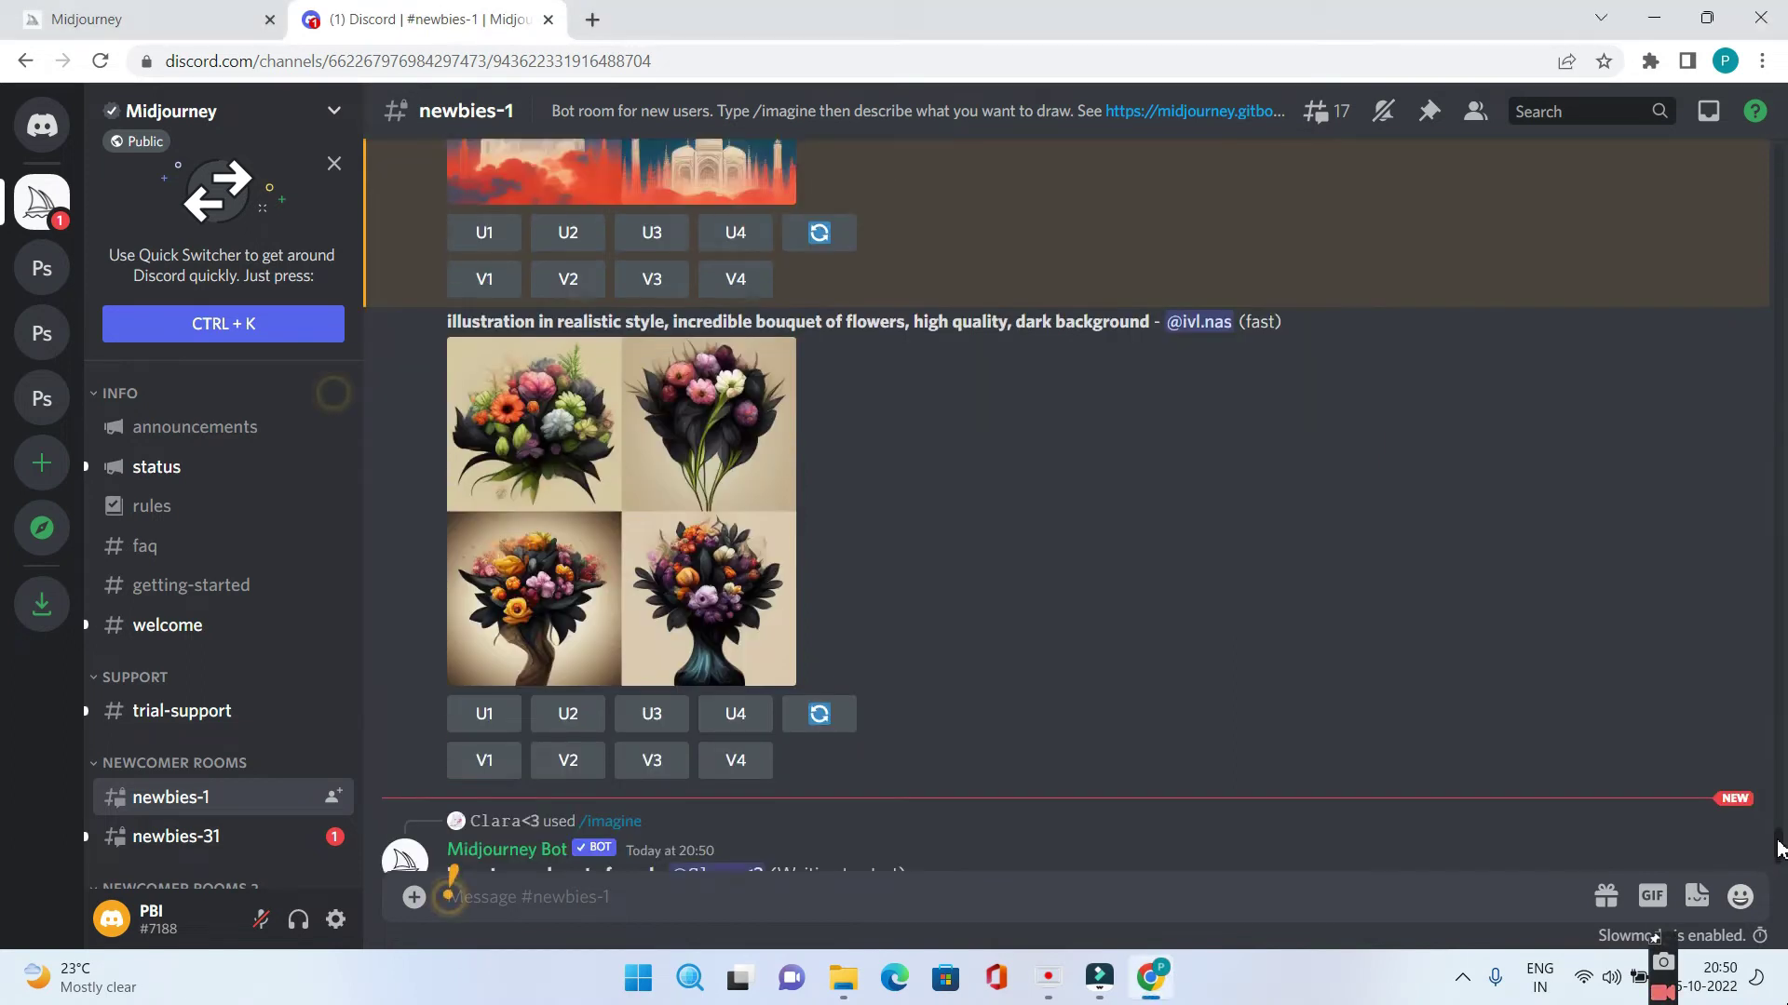
pyautogui.scroll(4, 1063, 558)
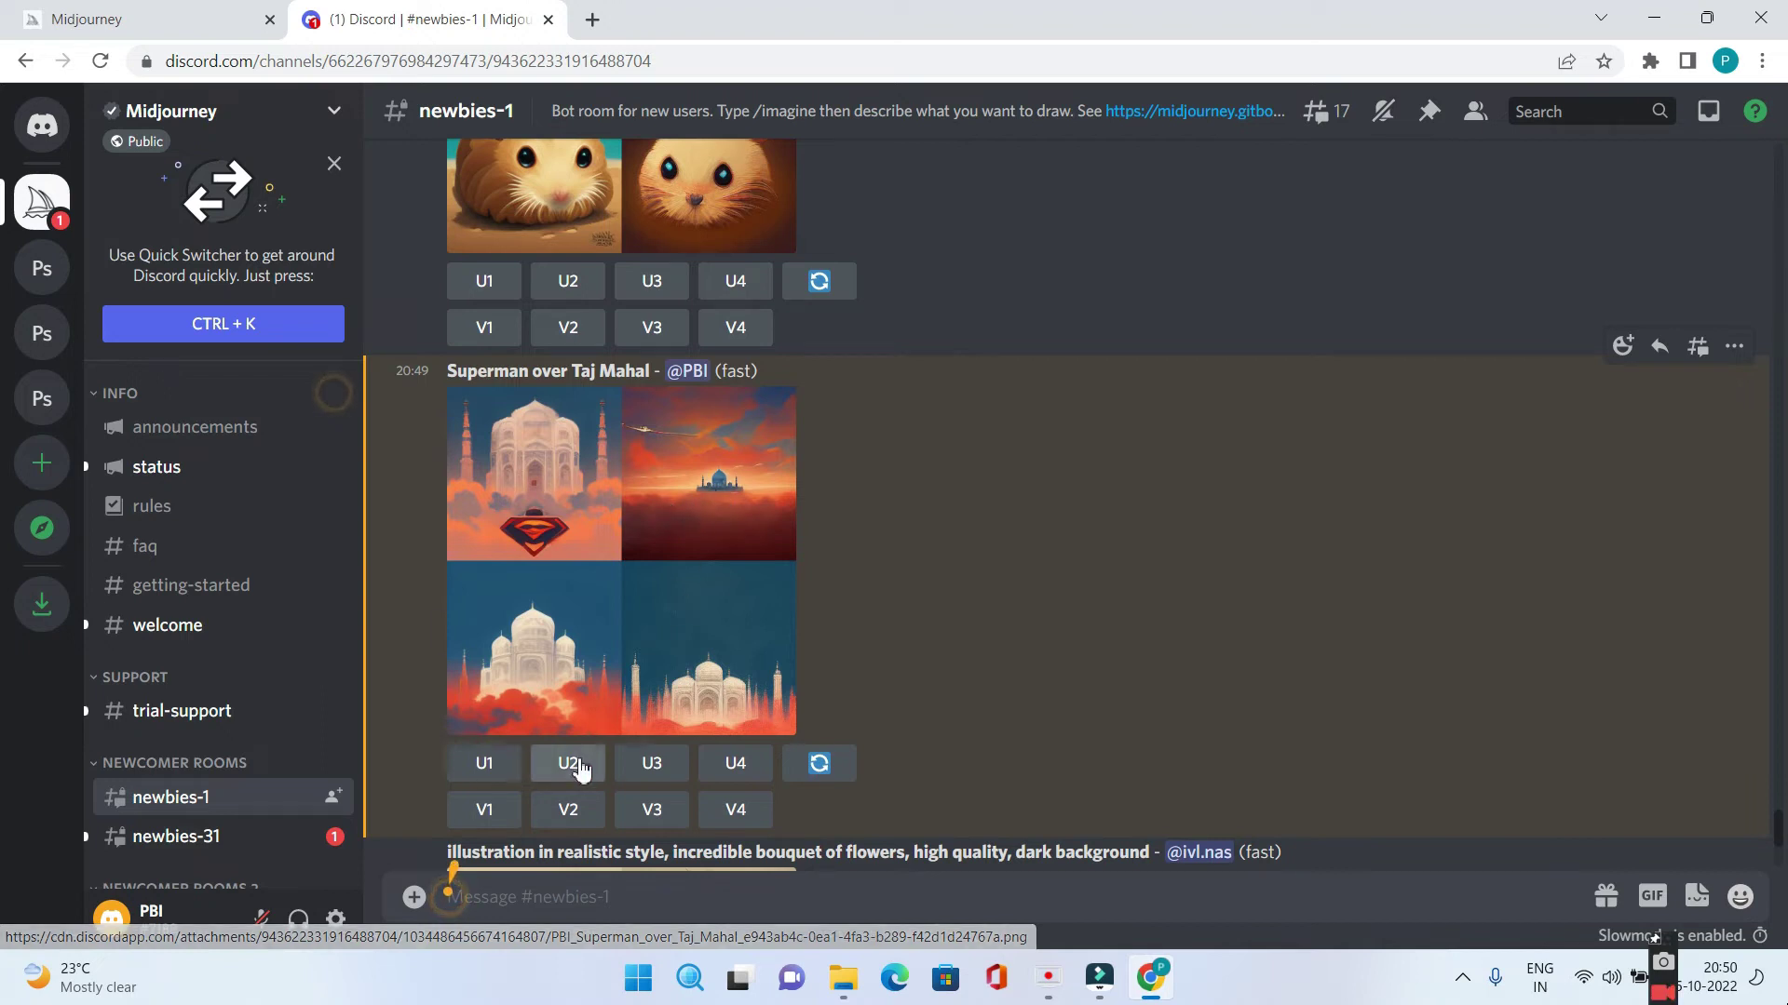
# - Upscale the second grid image (U2) and scroll to the upscaled result
pyautogui.click(579, 770)
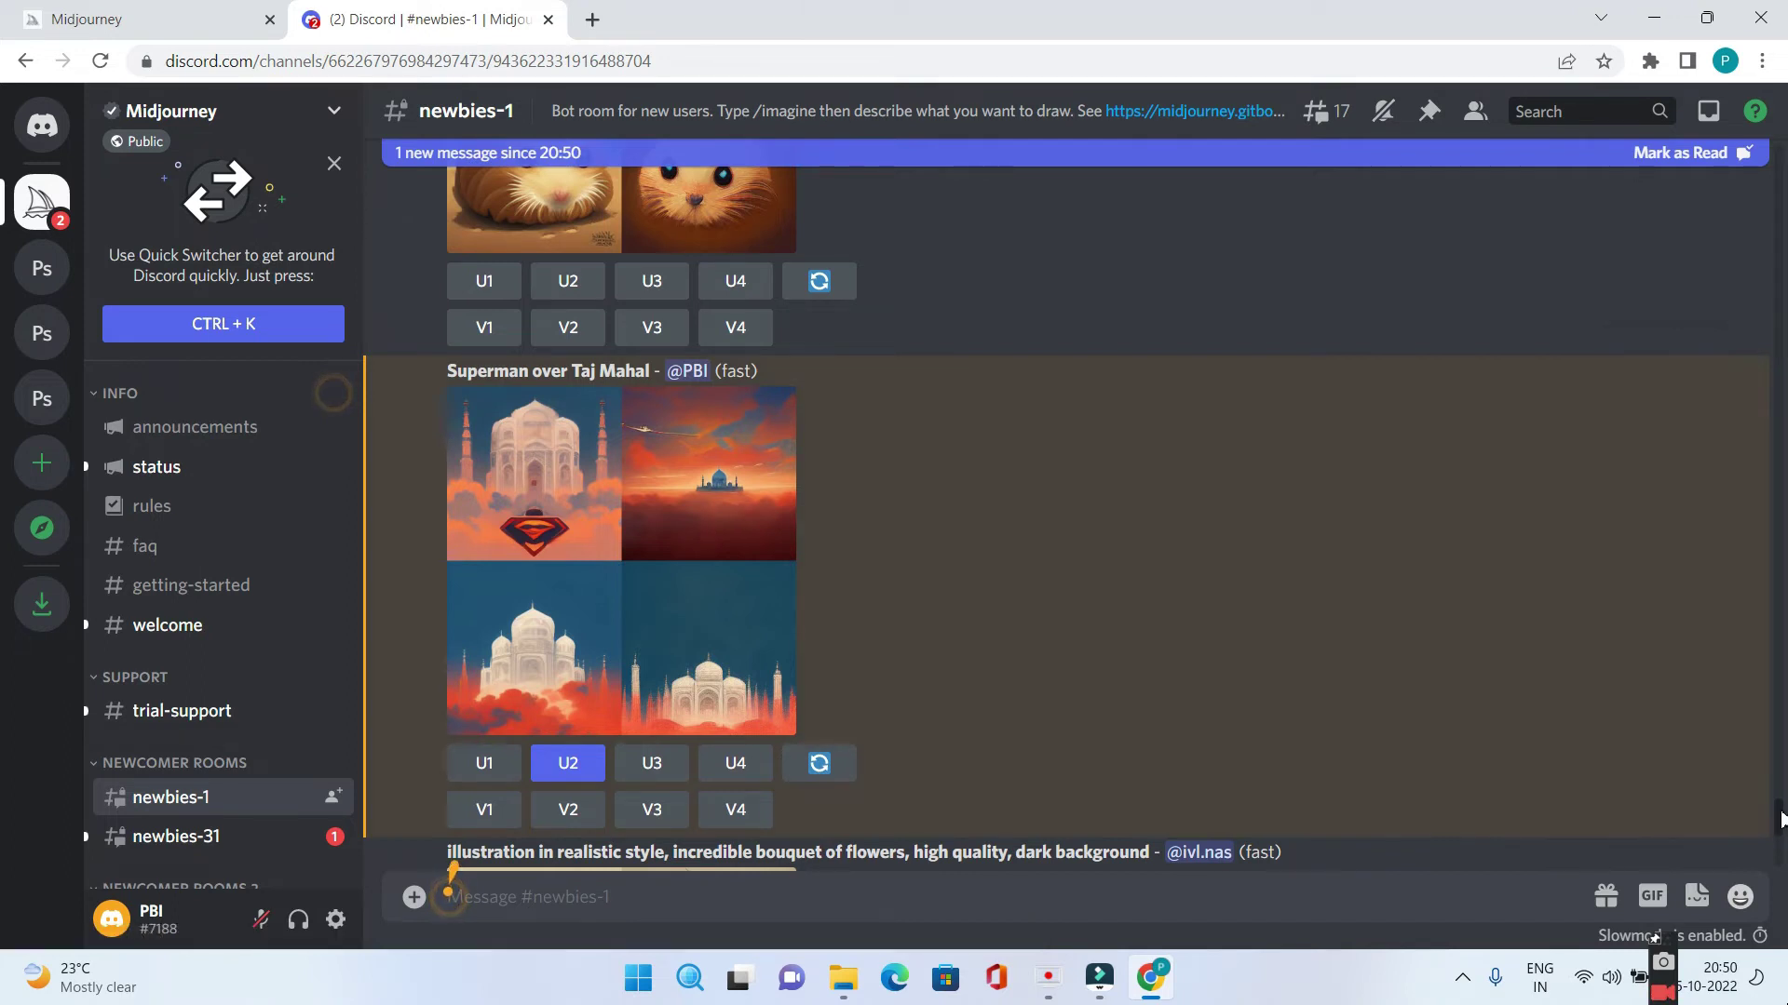
pyautogui.moveTo(1781, 824); pyautogui.dragTo(1781, 857)
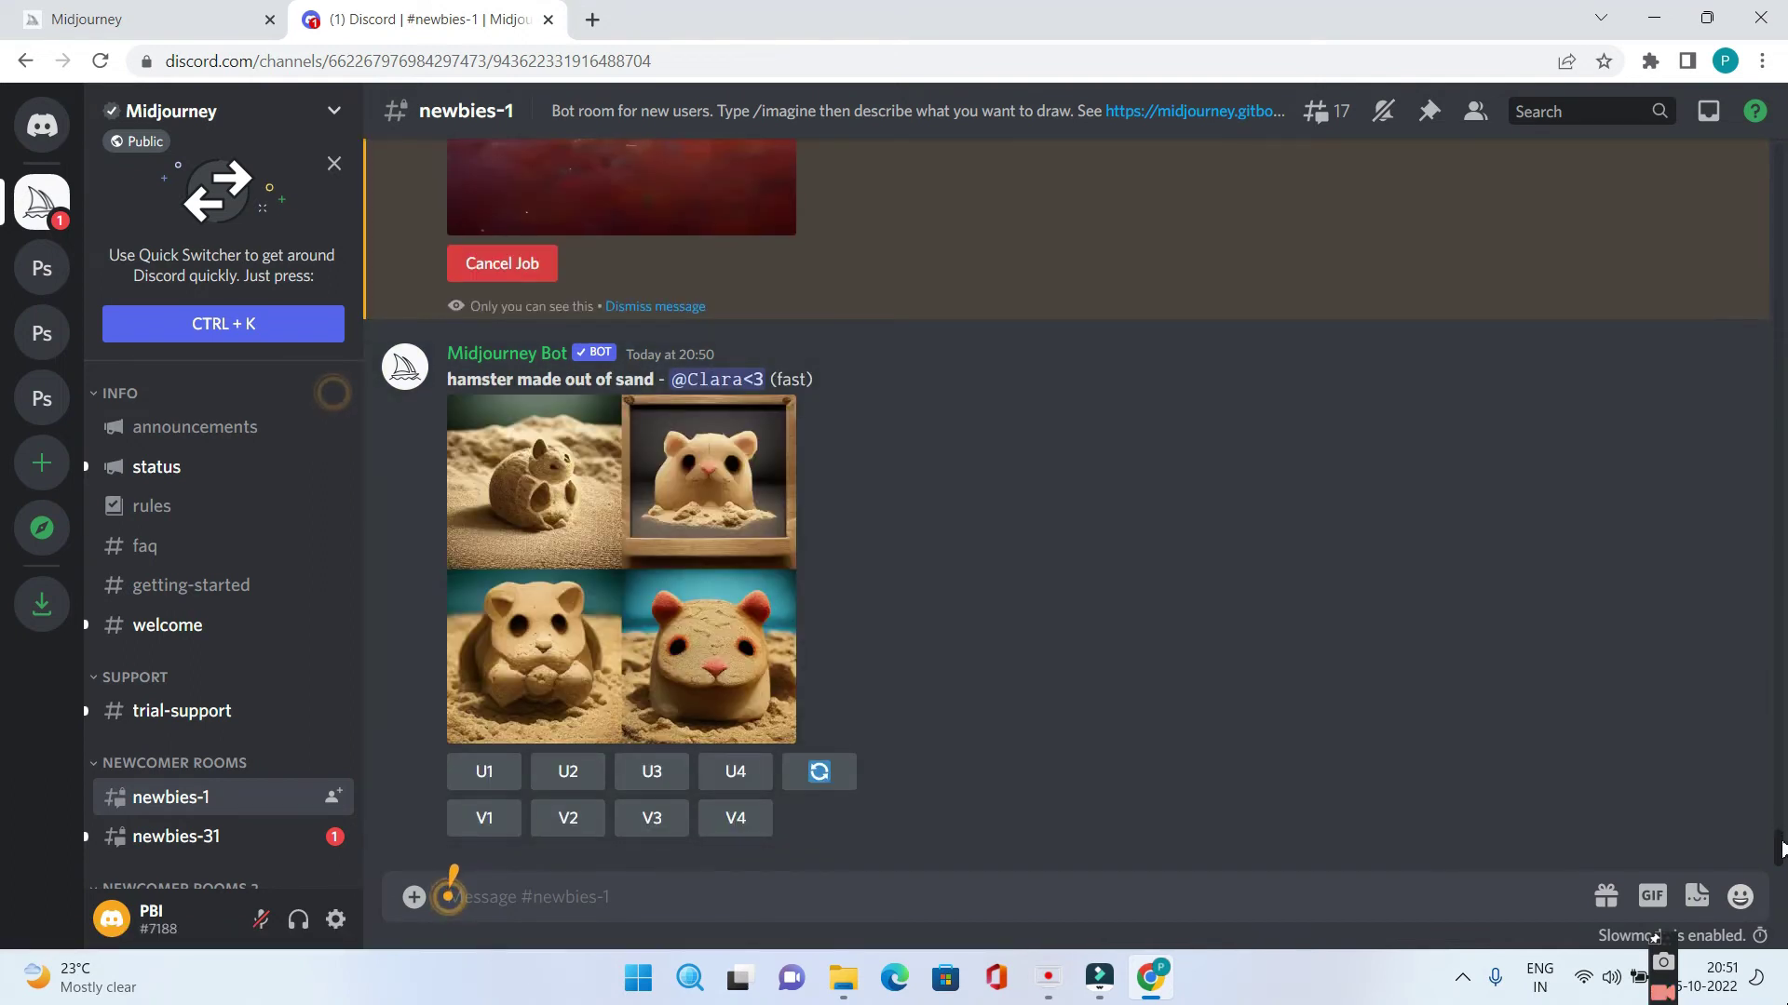
pyautogui.scroll(4, 1781, 847)
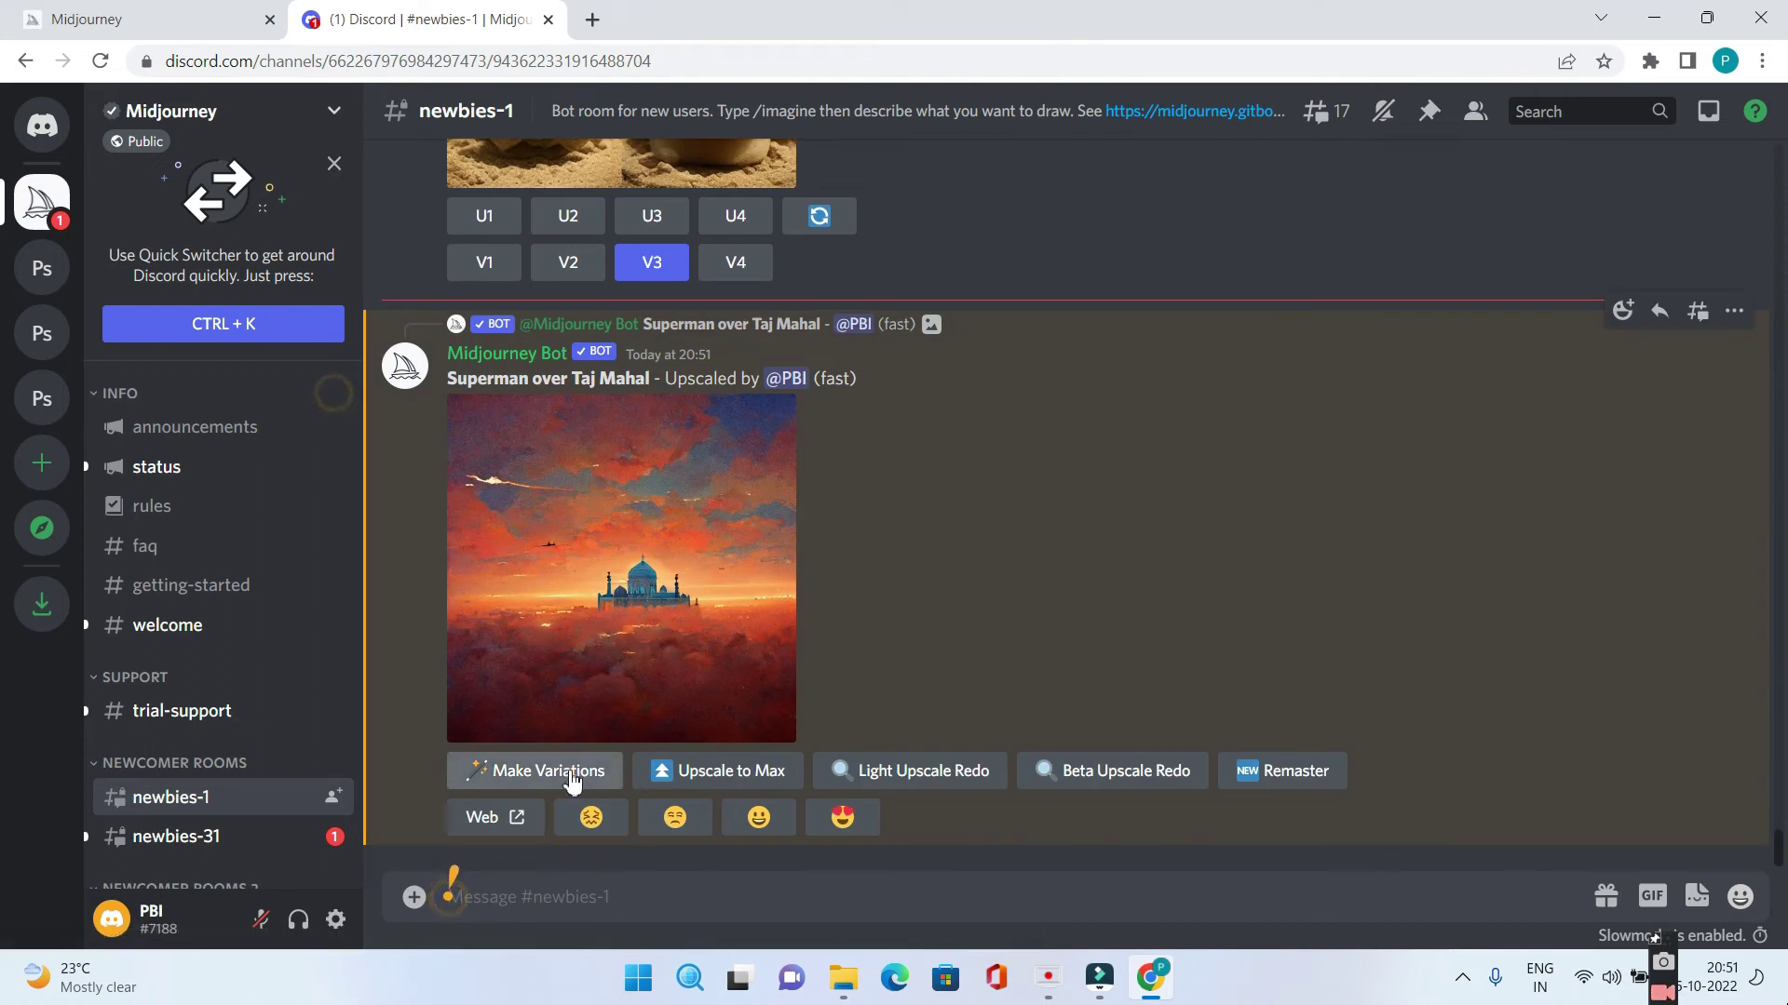
# - Upscale the Superman image to max size, glancing at the Midjourney site while waiting
pyautogui.click(726, 779)
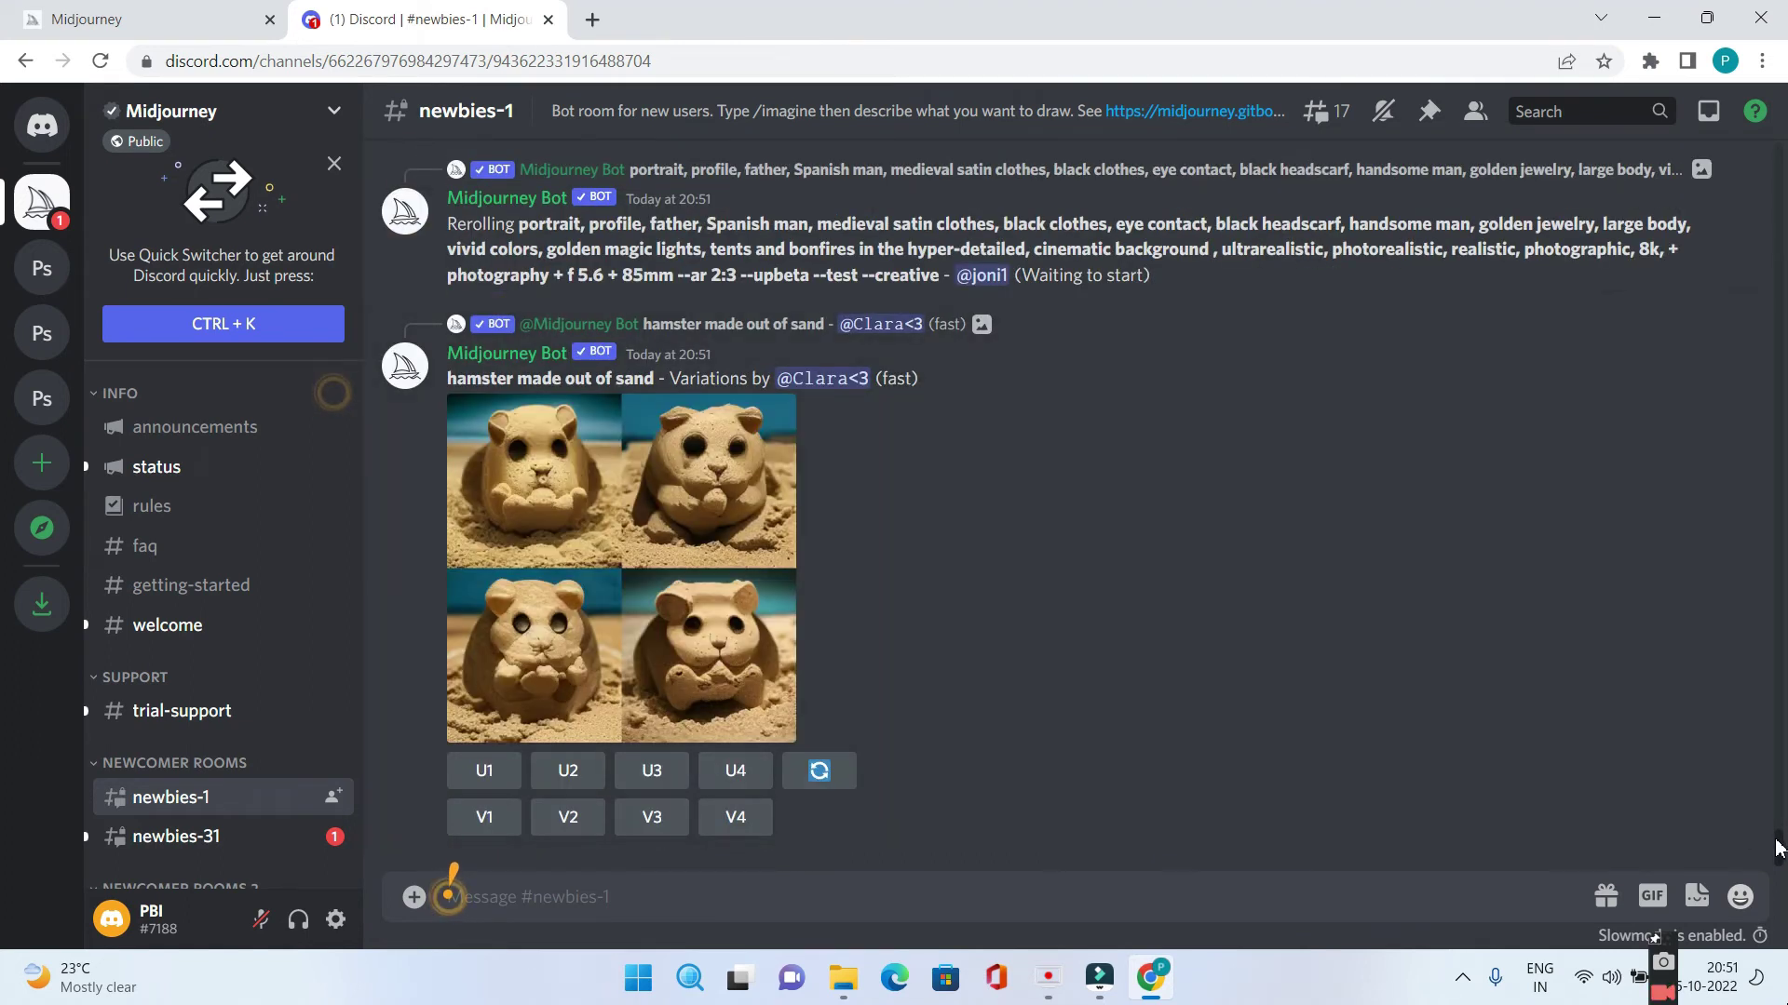
pyautogui.scroll(2, 1778, 850)
pyautogui.scroll(3, 1777, 839)
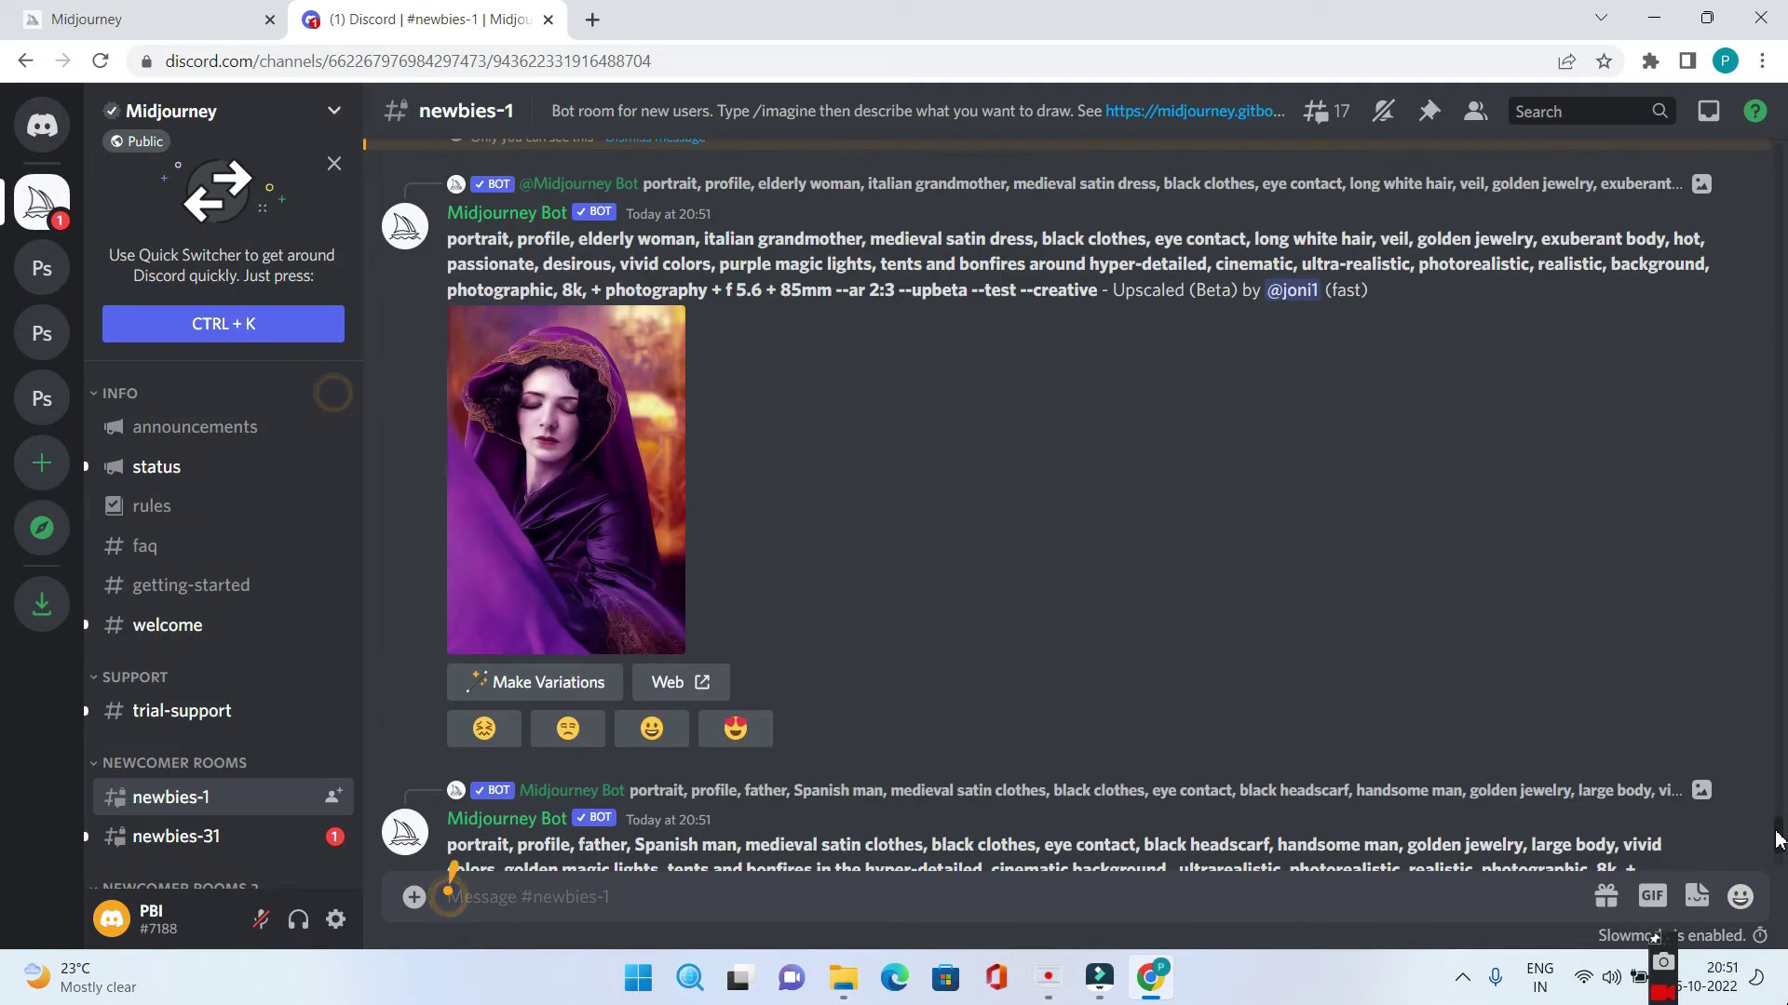
pyautogui.scroll(2, 1778, 839)
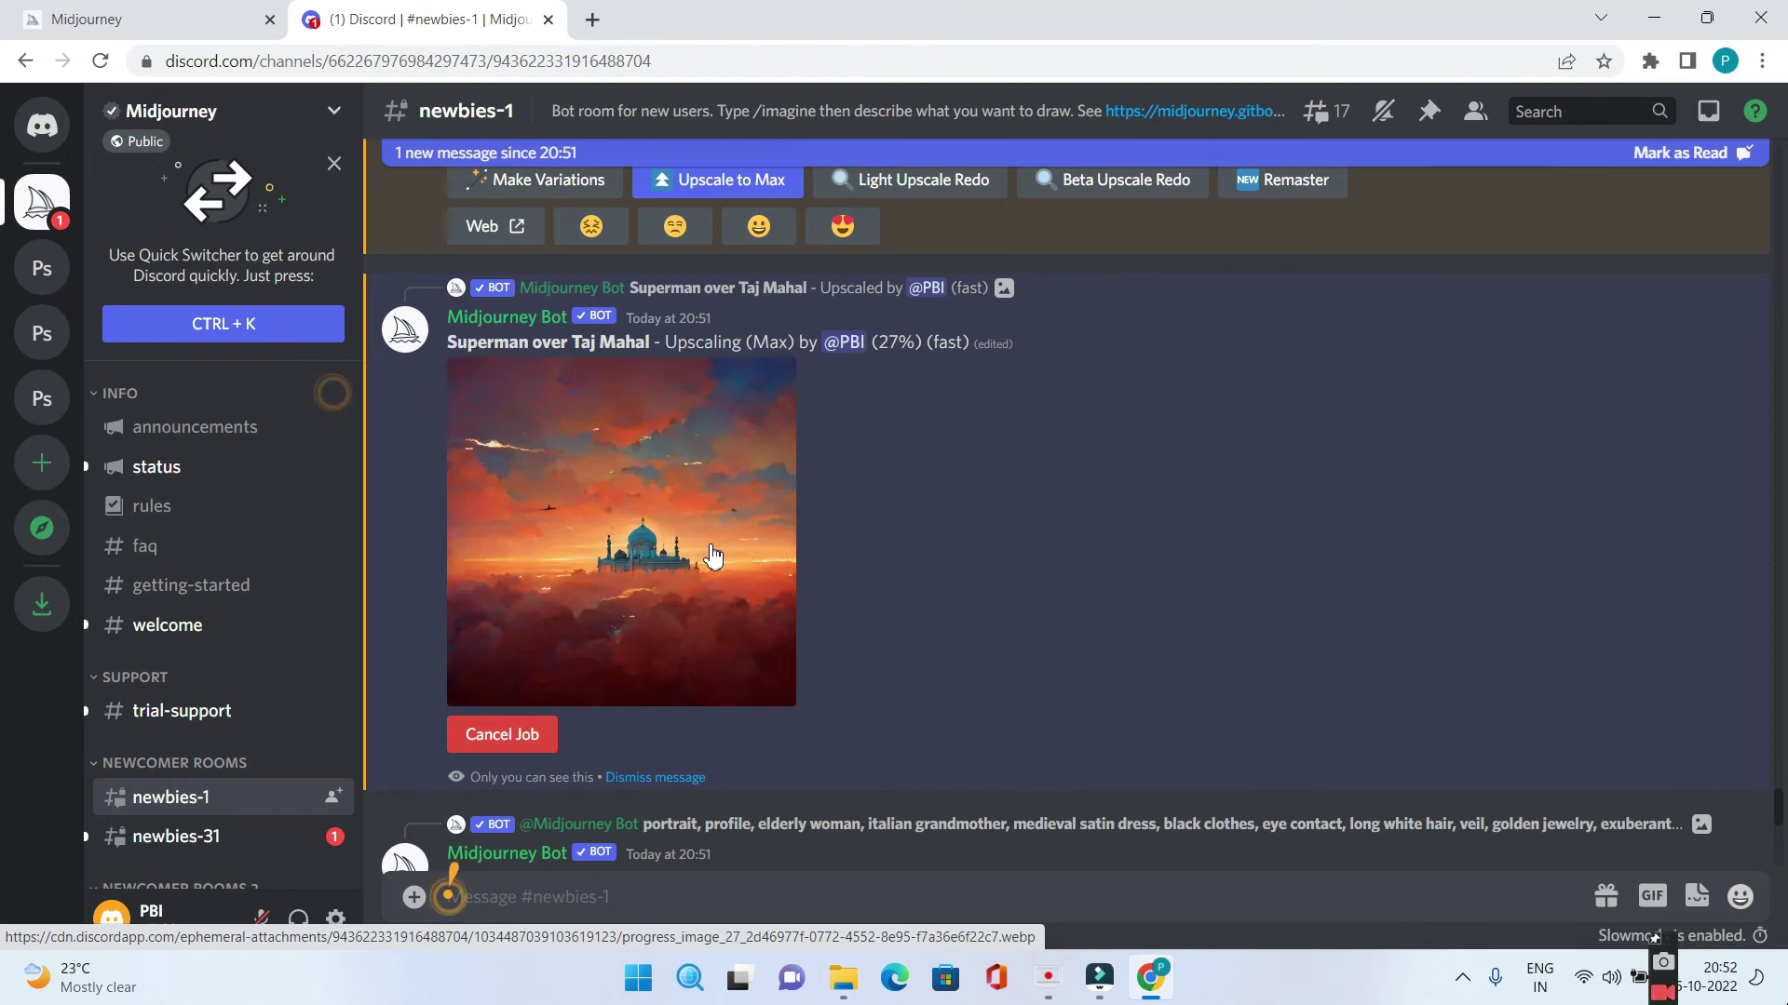
pyautogui.click(168, 24)
pyautogui.click(346, 29)
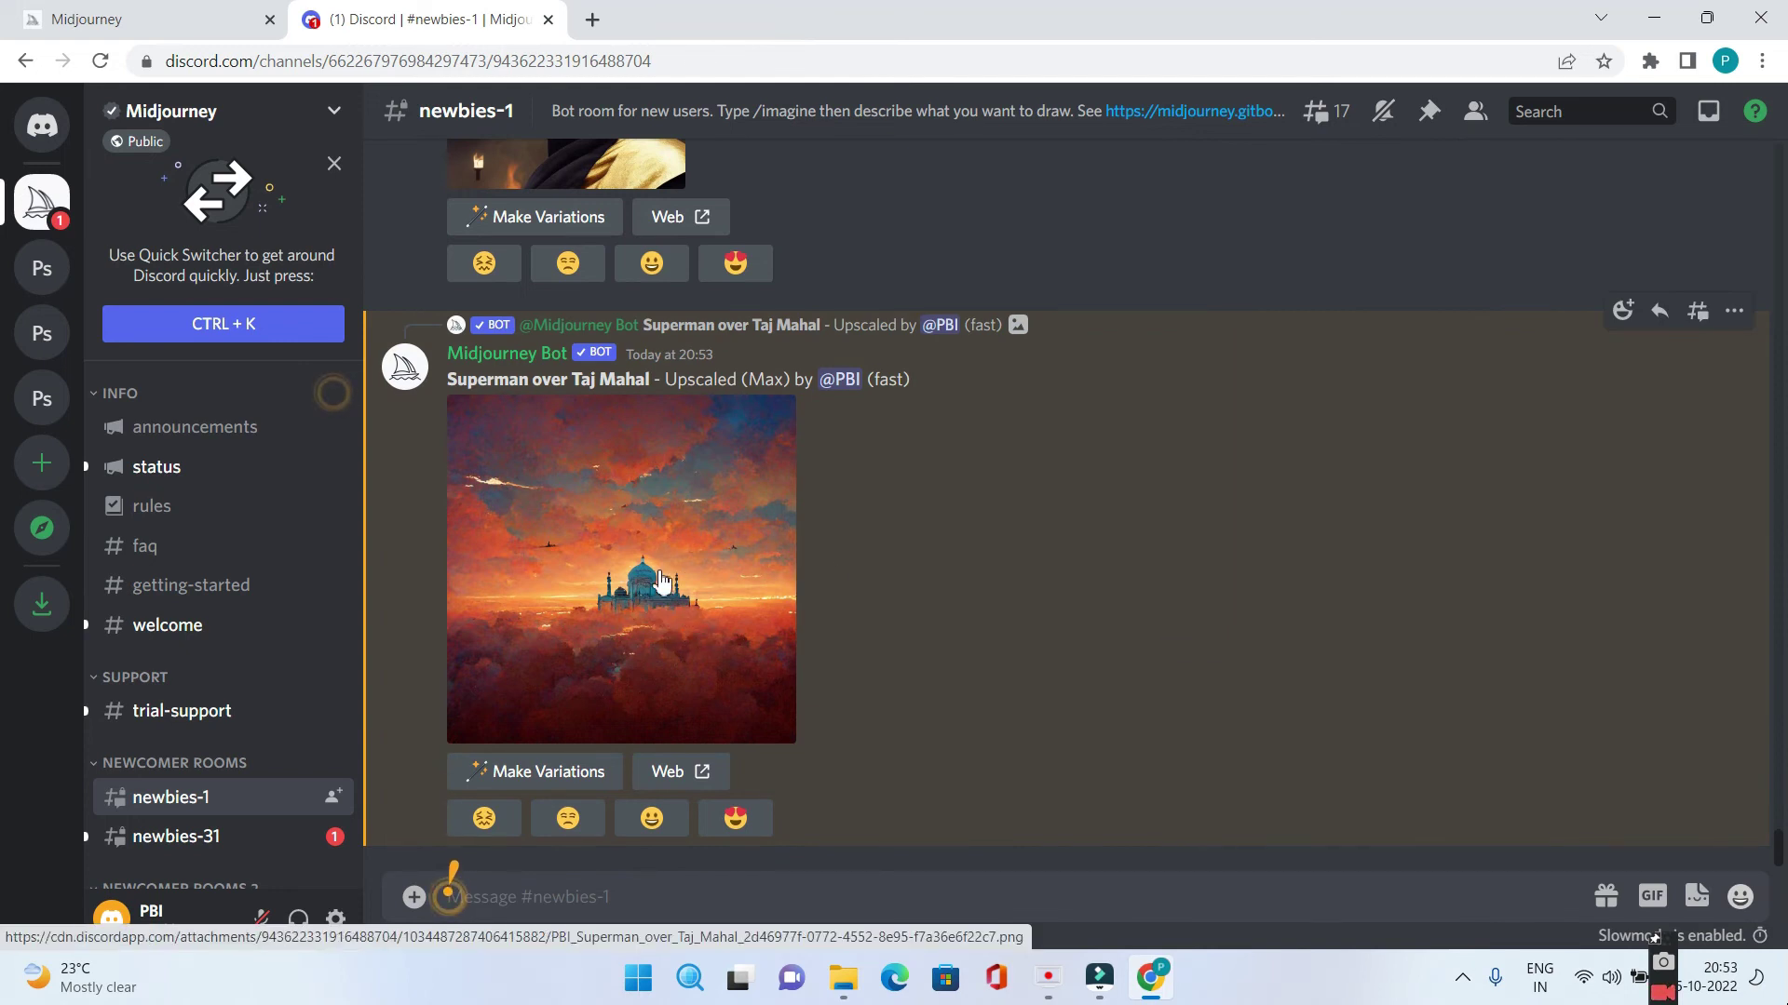
# - View the max-upscaled image at full size, then return to the channel and close the preview
pyautogui.click(662, 581)
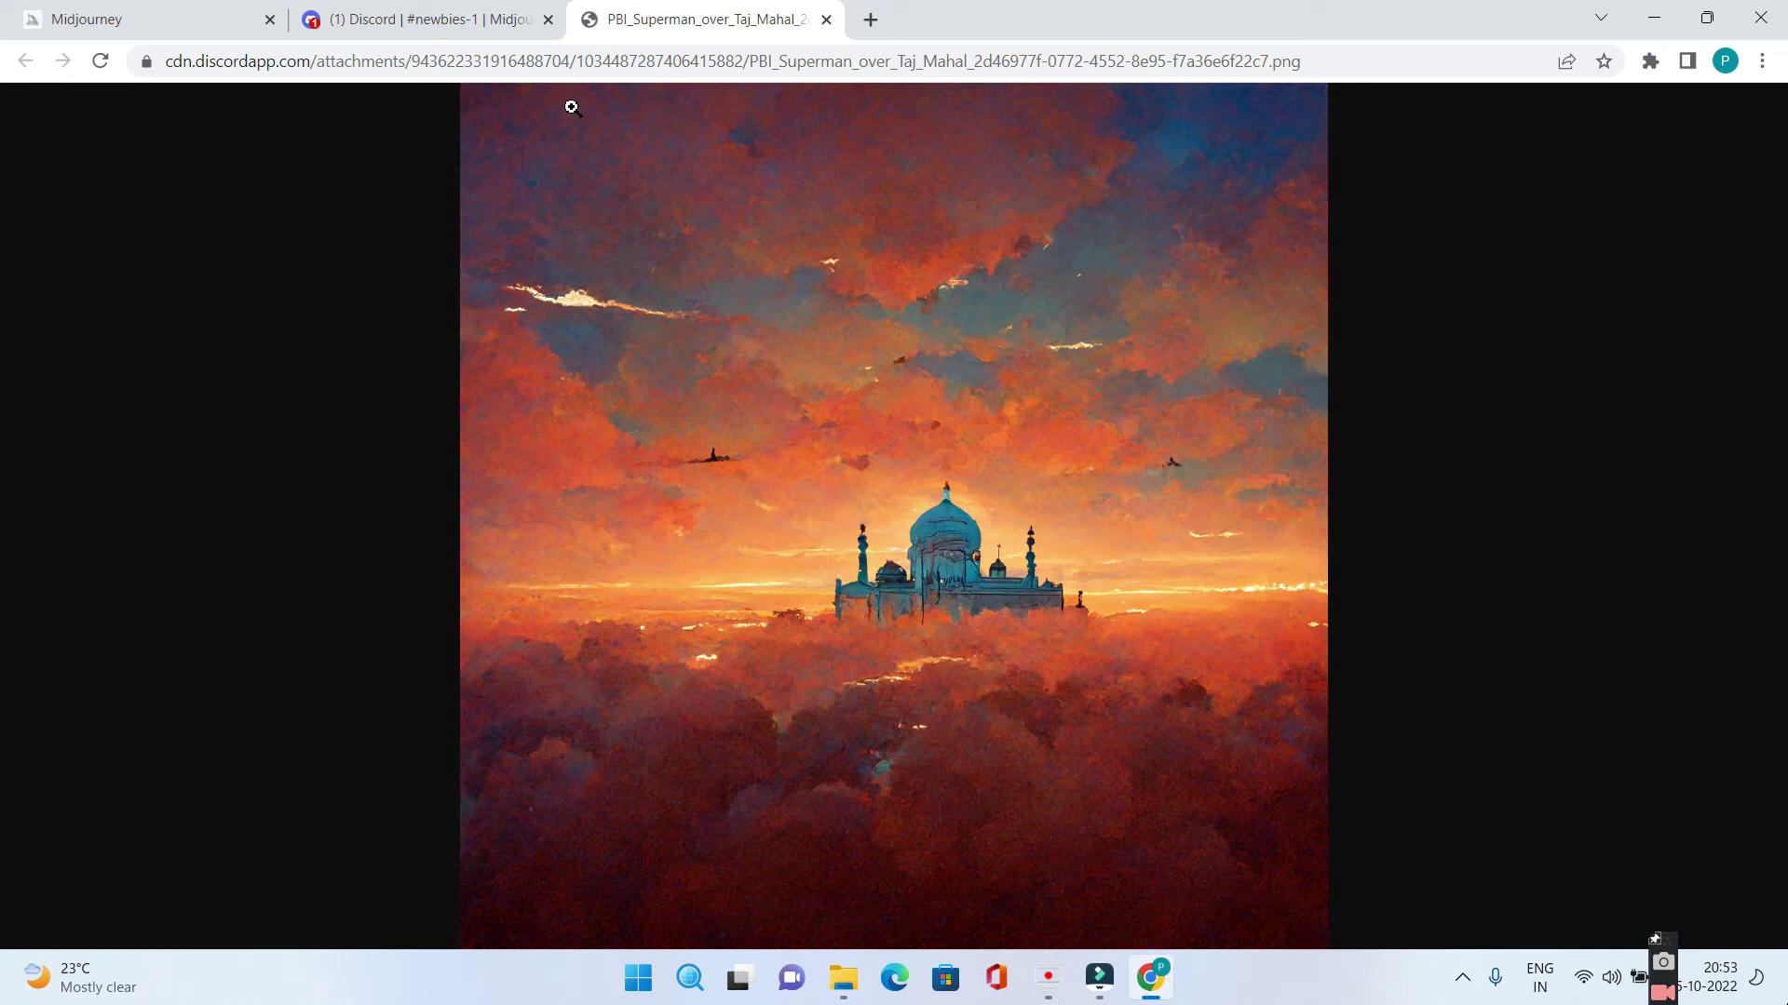
pyautogui.click(439, 19)
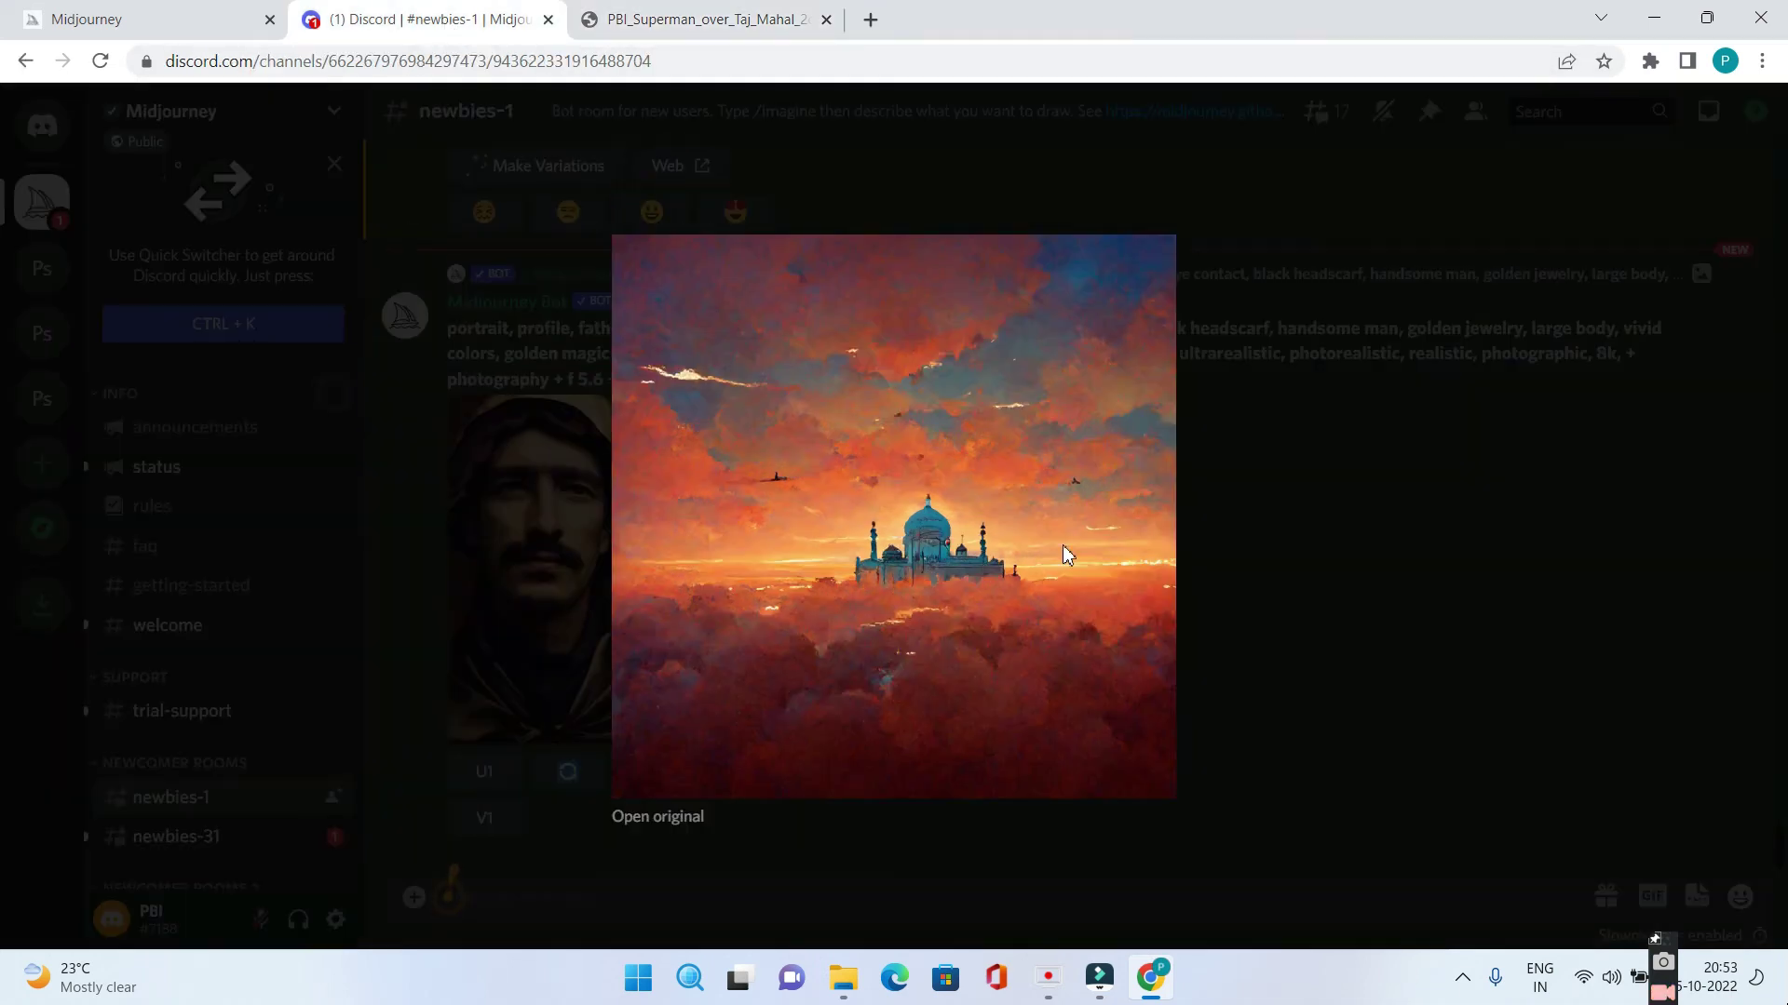
pyautogui.click(1238, 627)
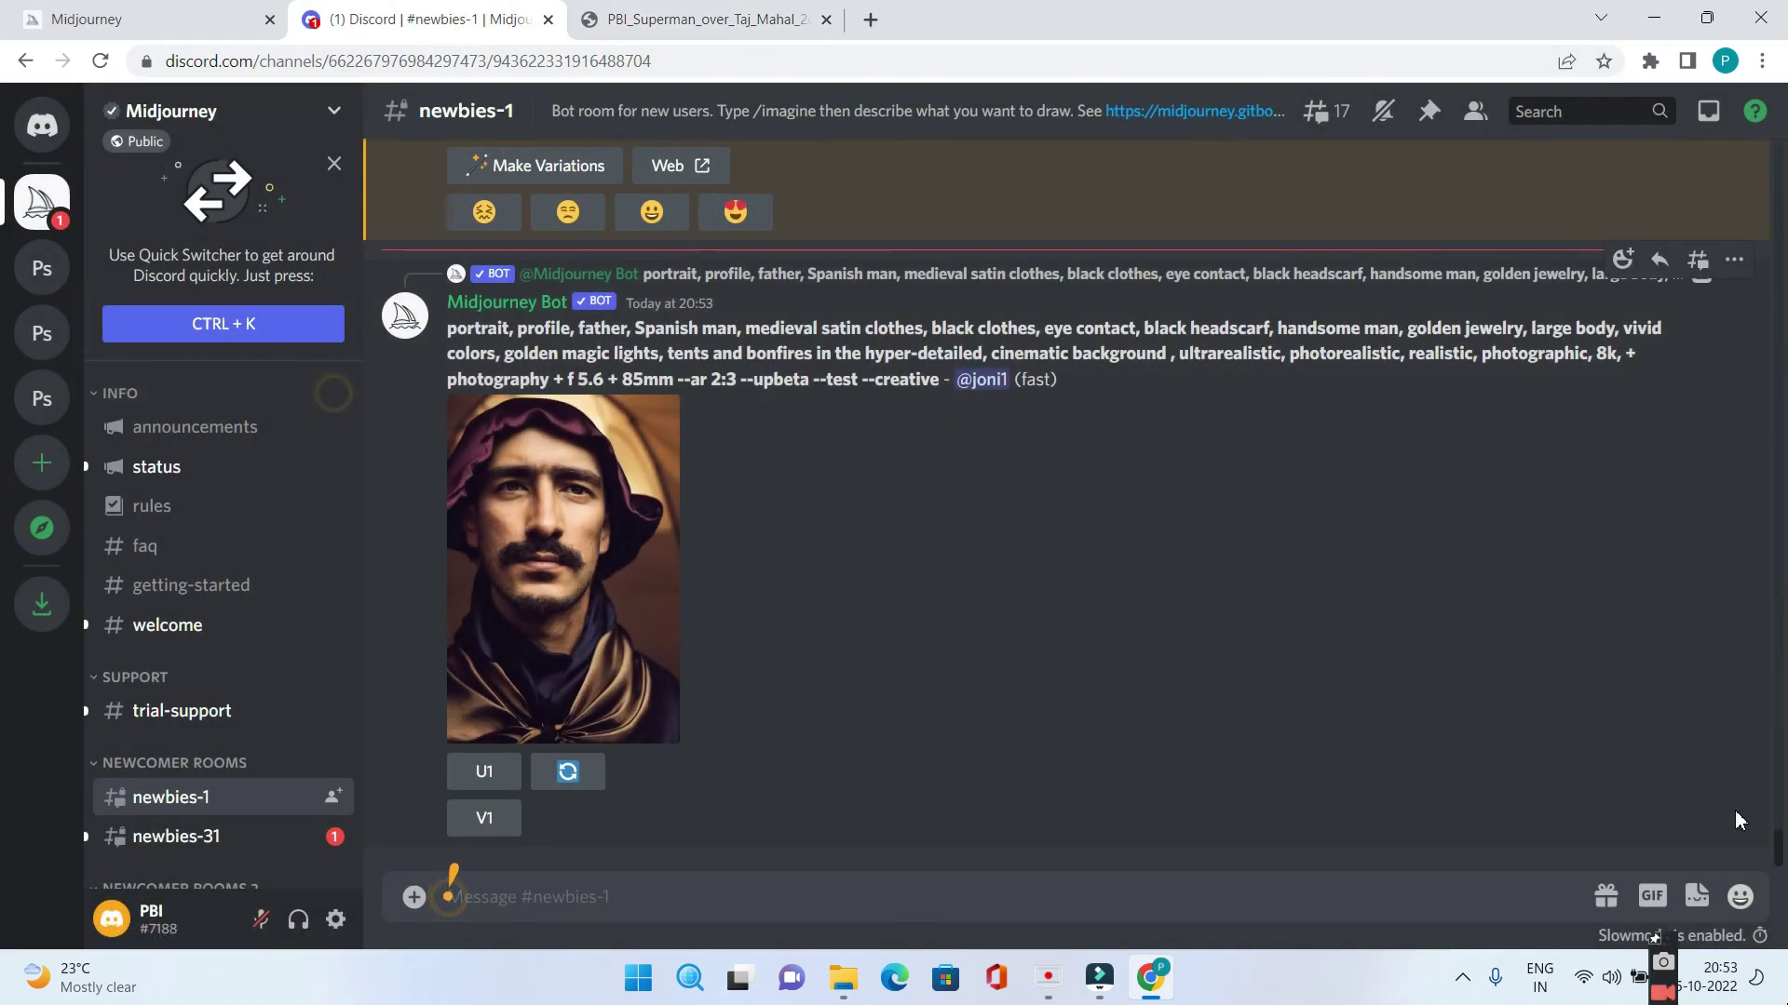
pyautogui.scroll(3, 1778, 847)
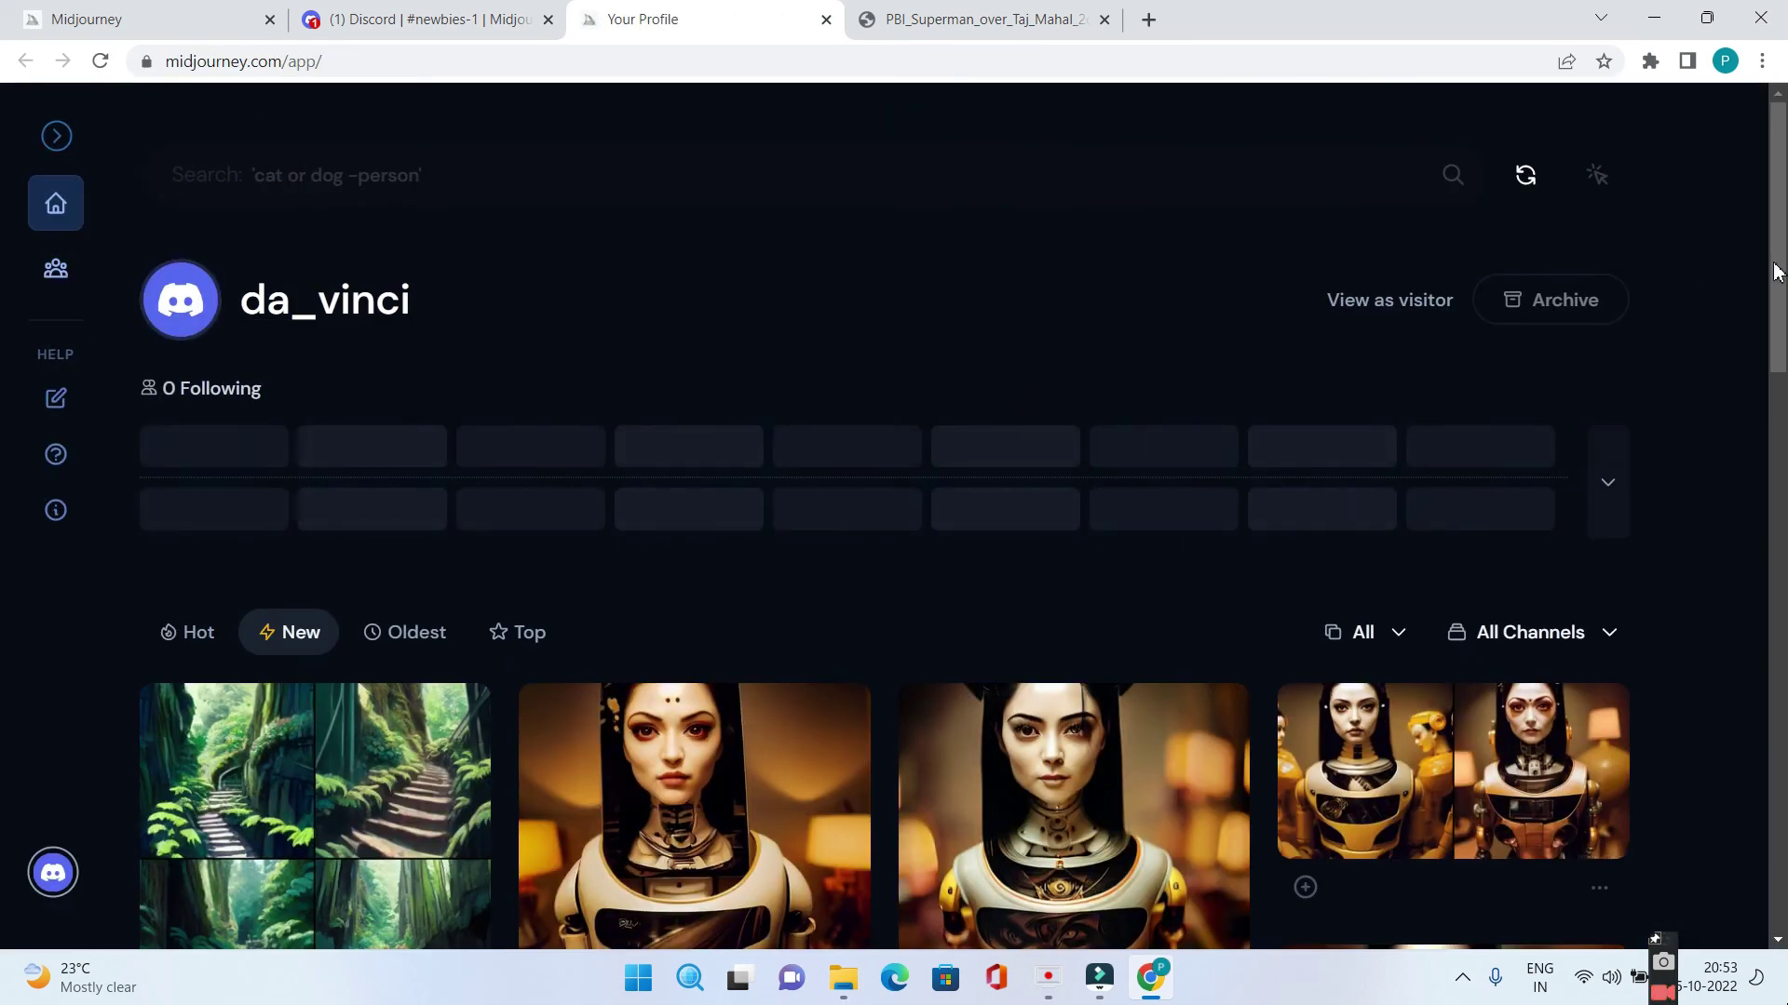
pyautogui.scroll(-5, 1781, 272)
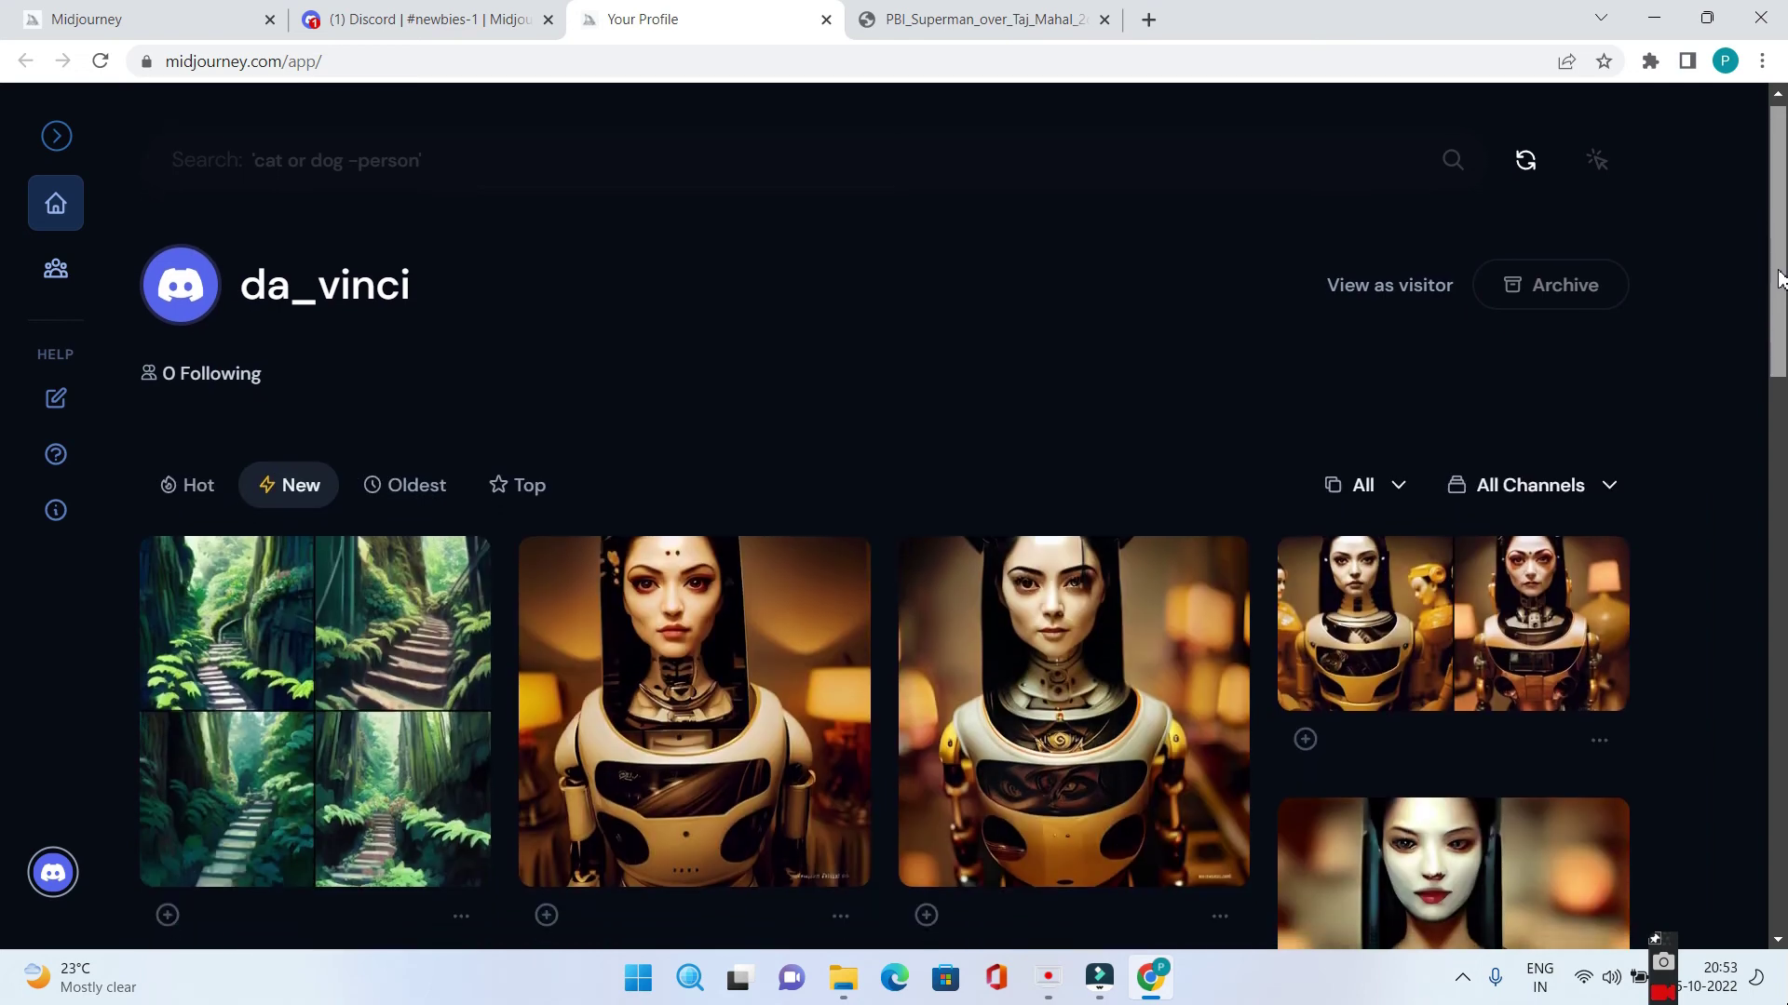
pyautogui.scroll(-5, 1654, 940)
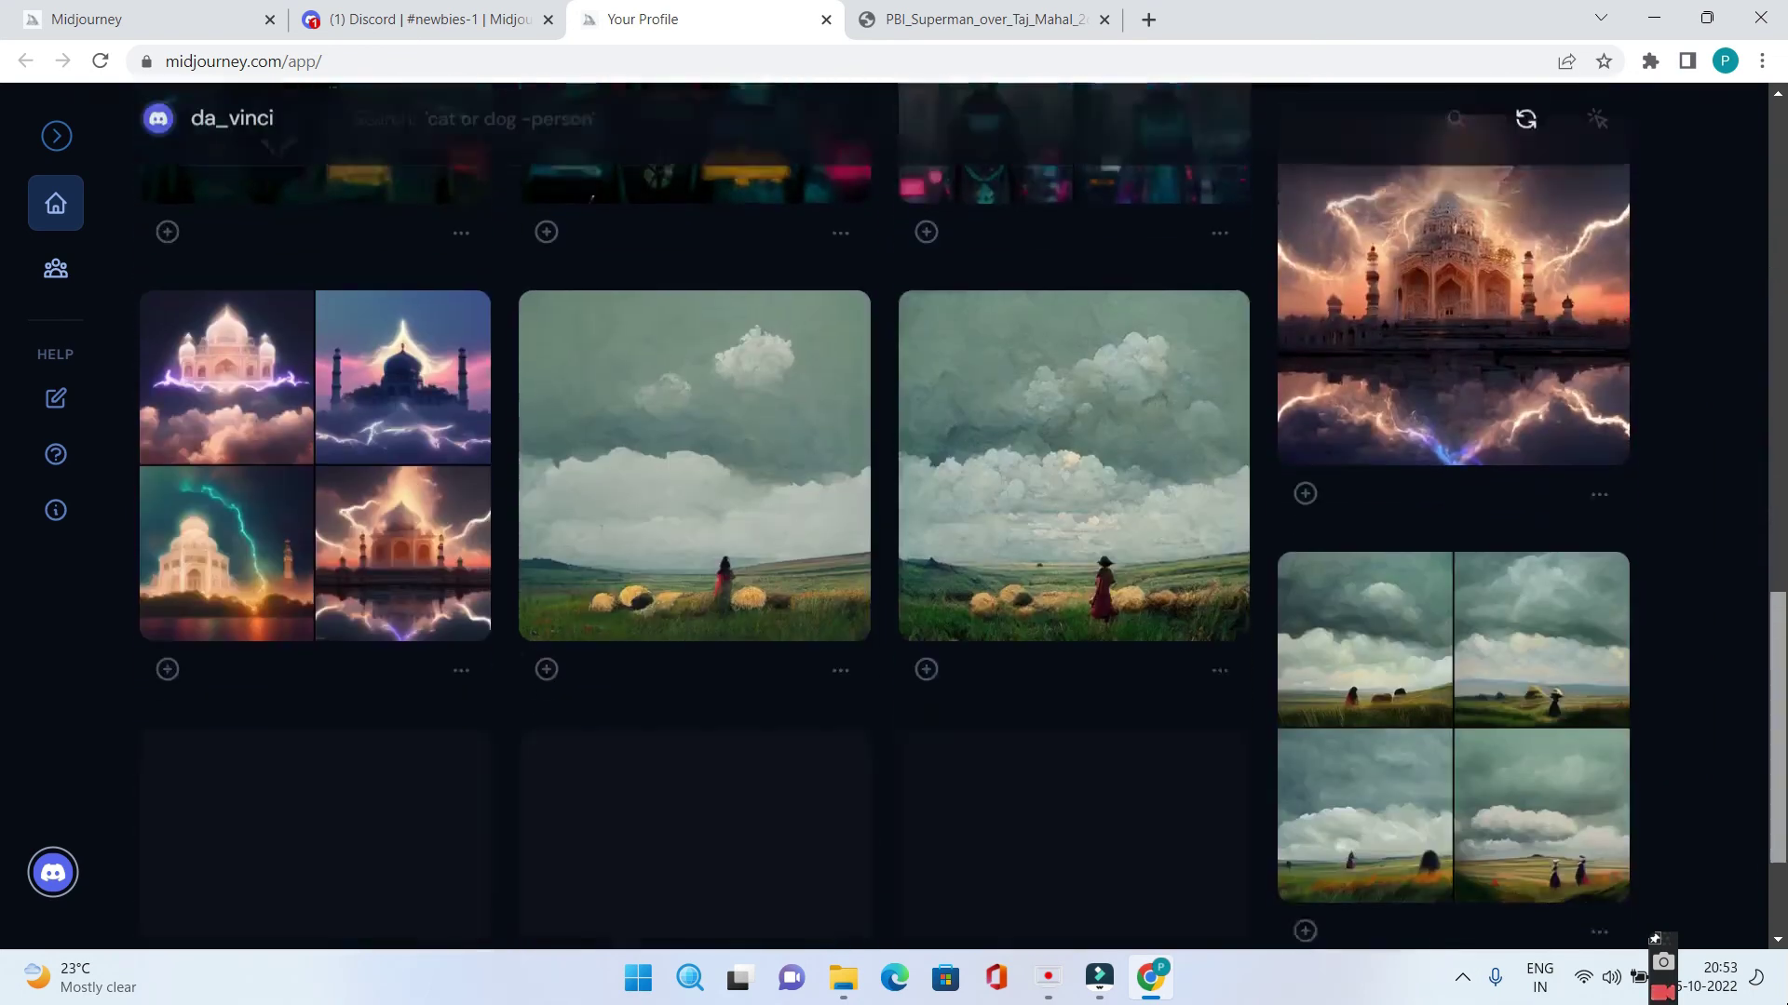
pyautogui.scroll(5, 1784, 425)
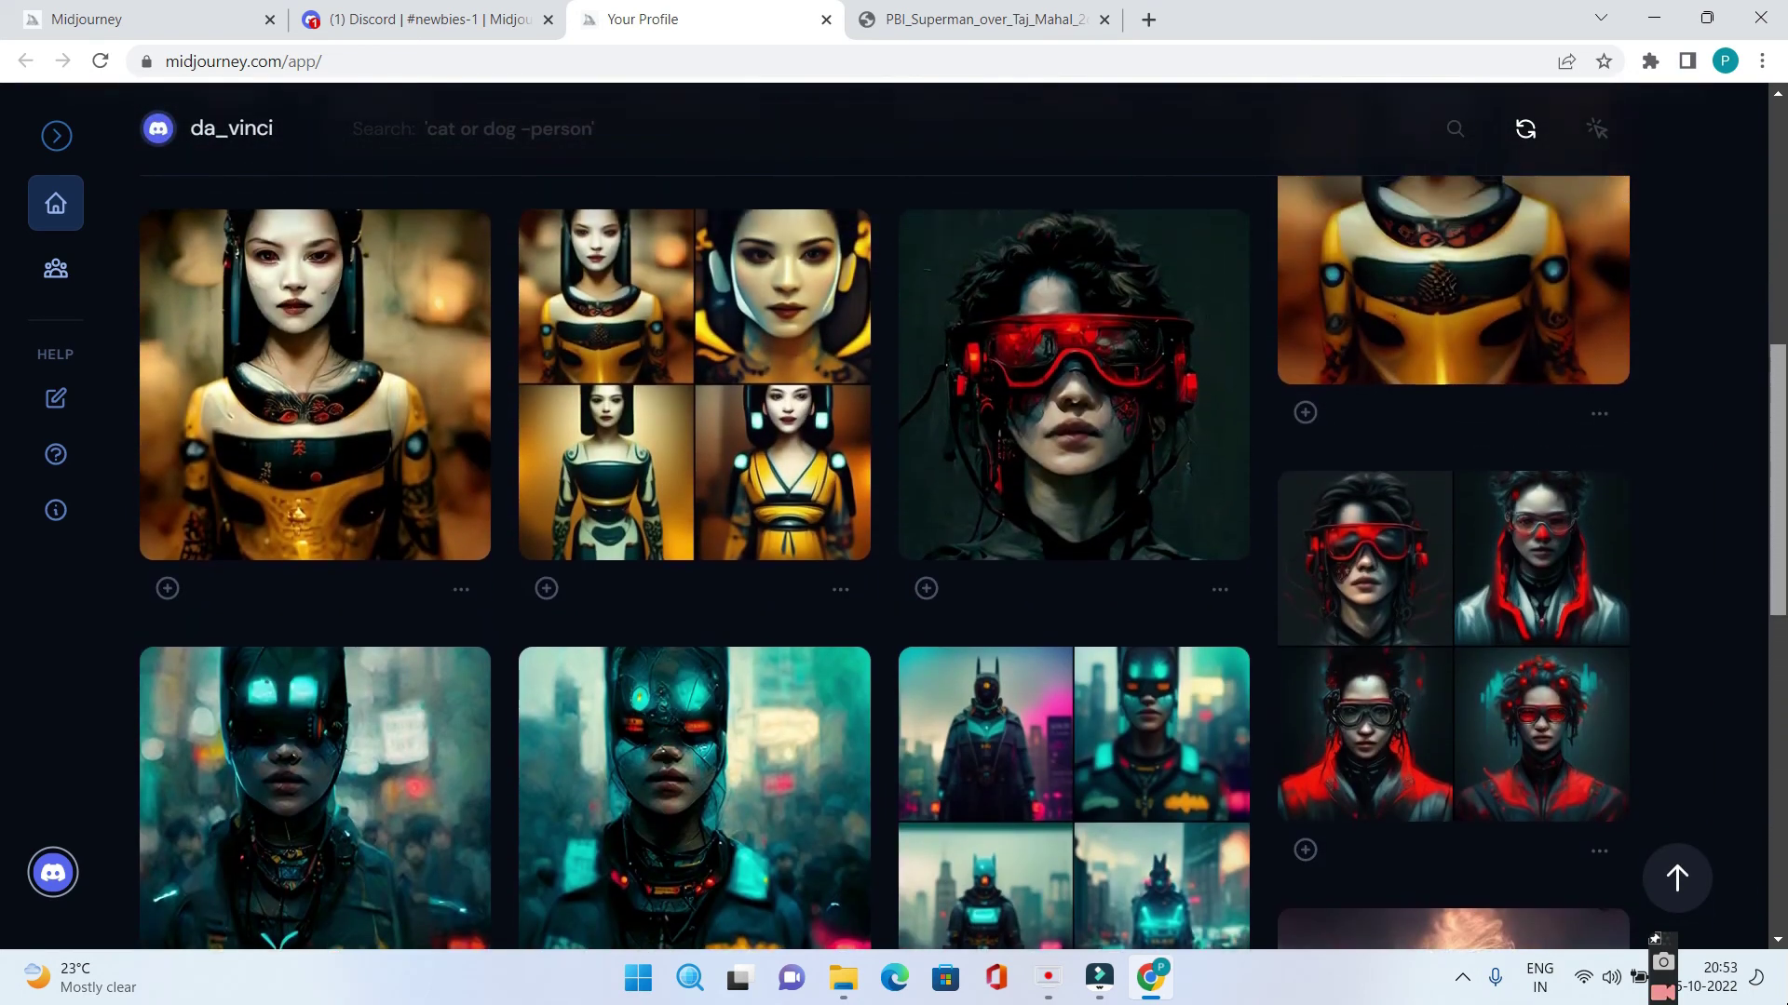
pyautogui.scroll(1, 1784, 425)
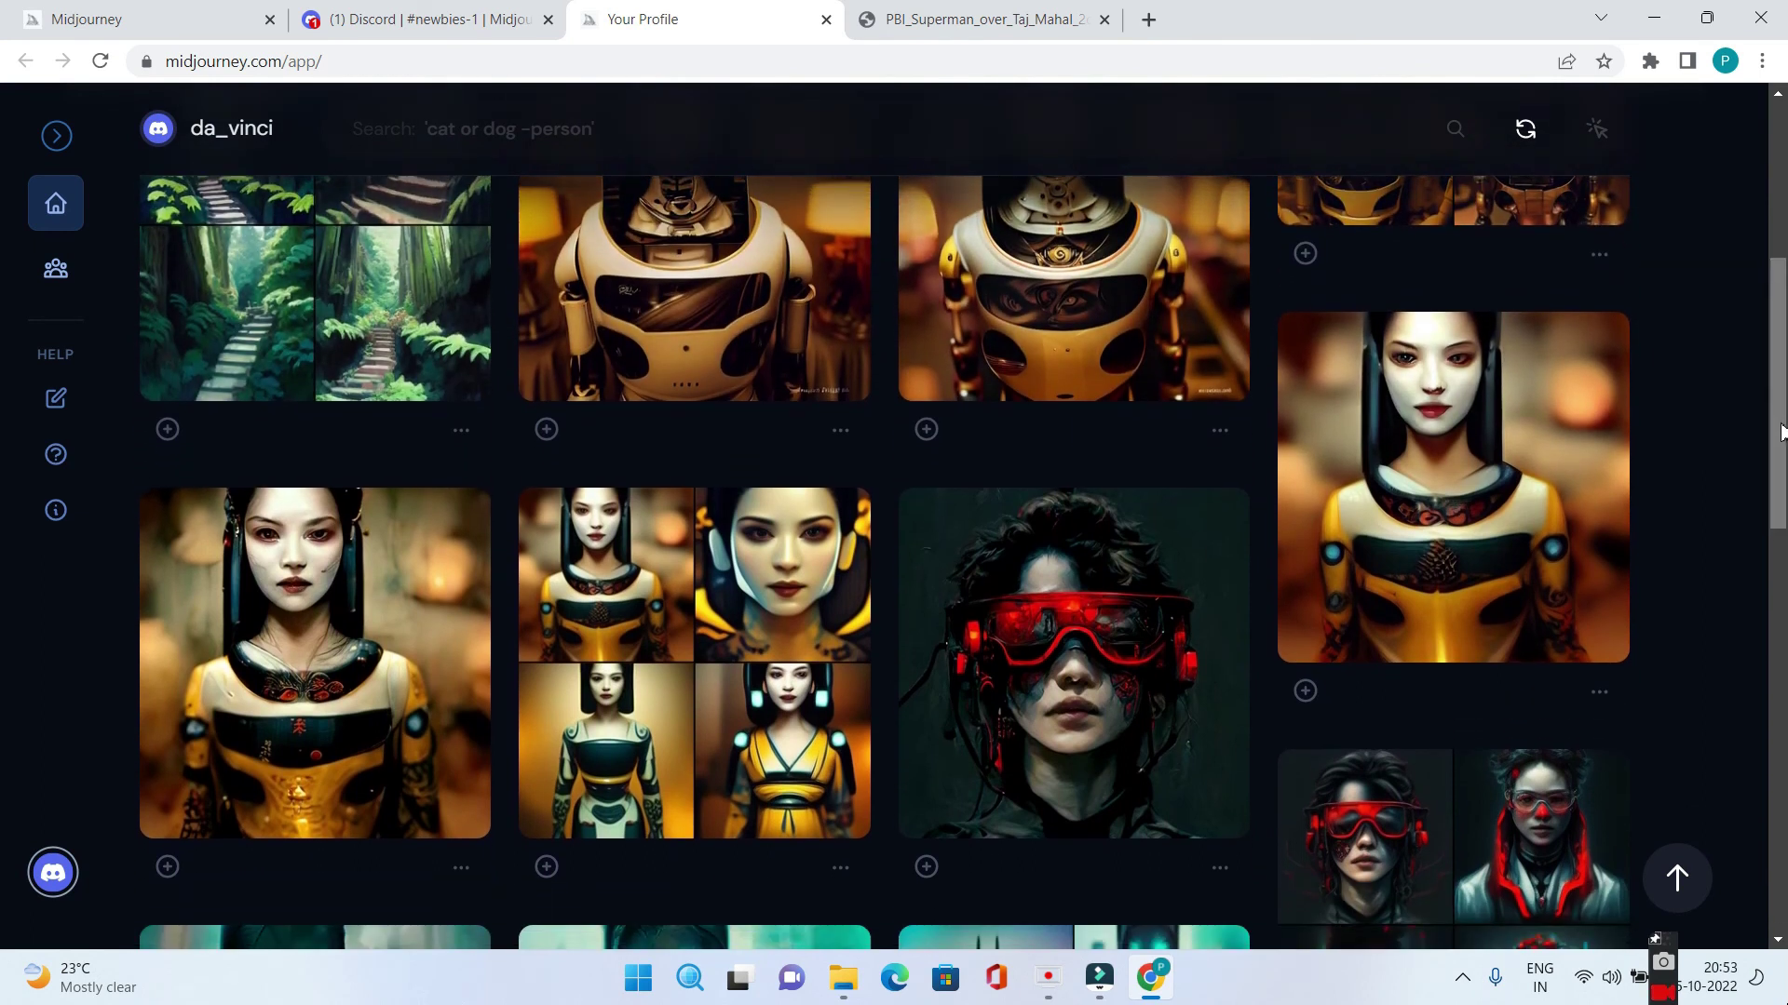
pyautogui.moveTo(1783, 433); pyautogui.dragTo(1784, 527)
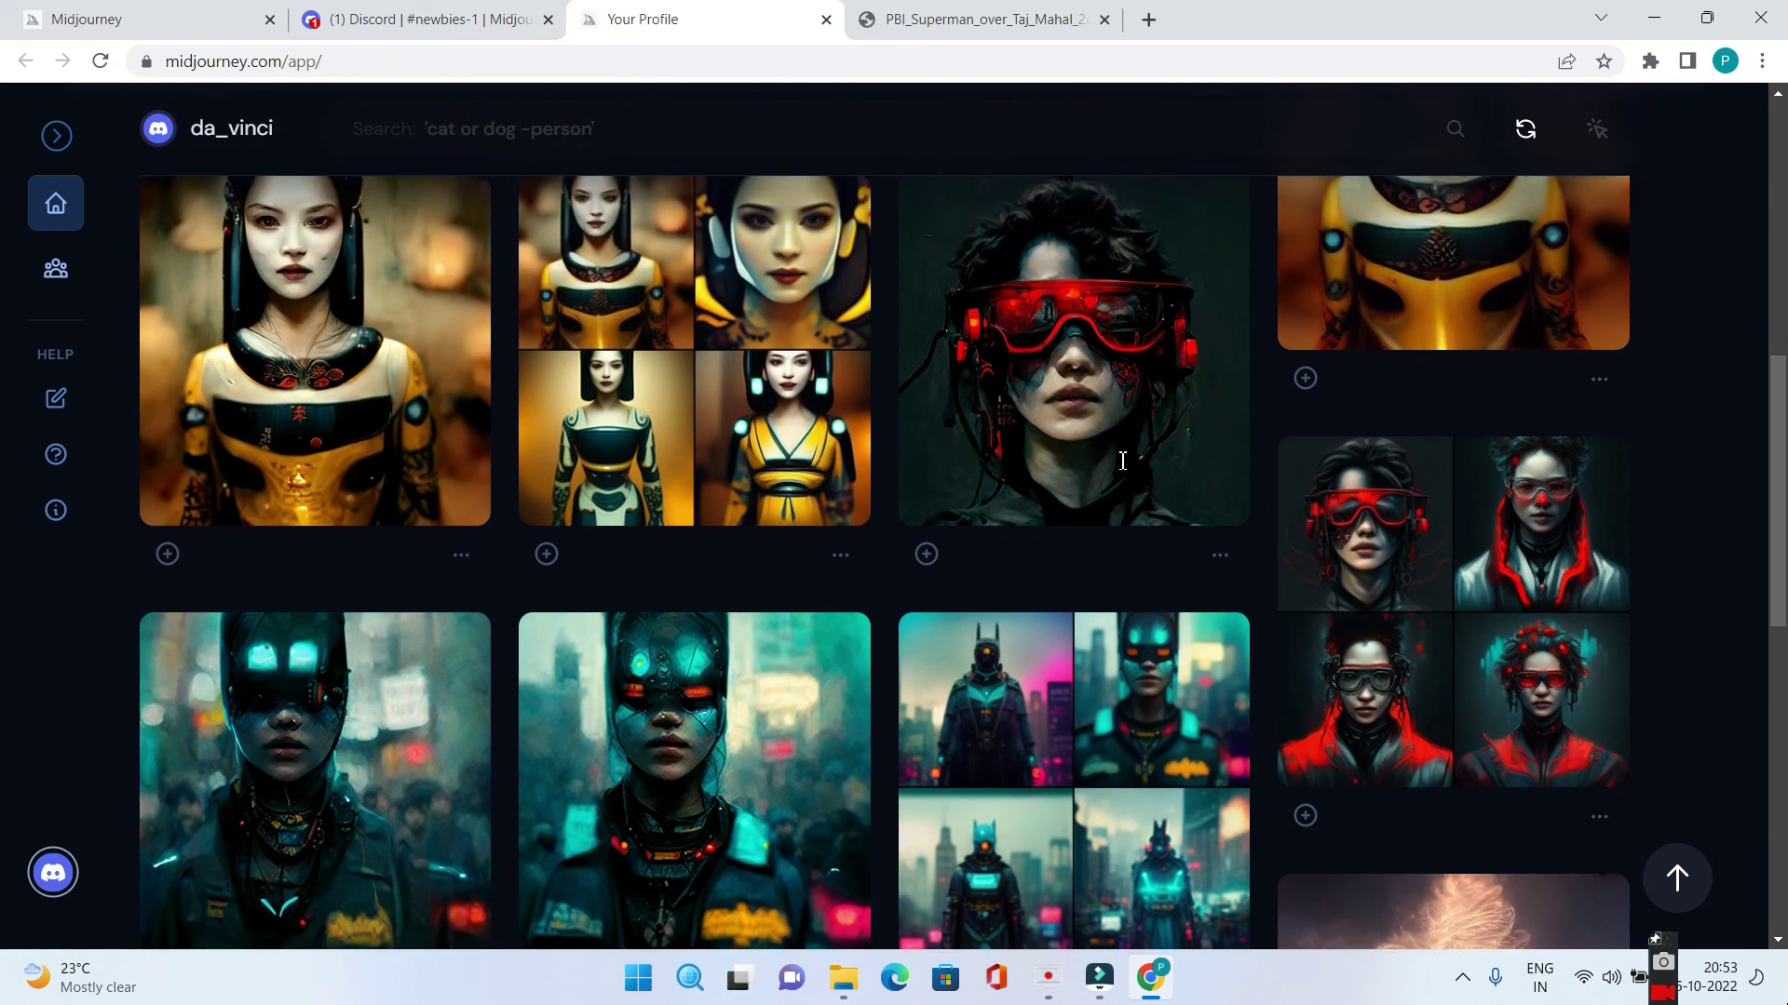
# - Open the red-goggles cyberpunk woman portrait by da_vinci in its full job detail view
pyautogui.click(1088, 300)
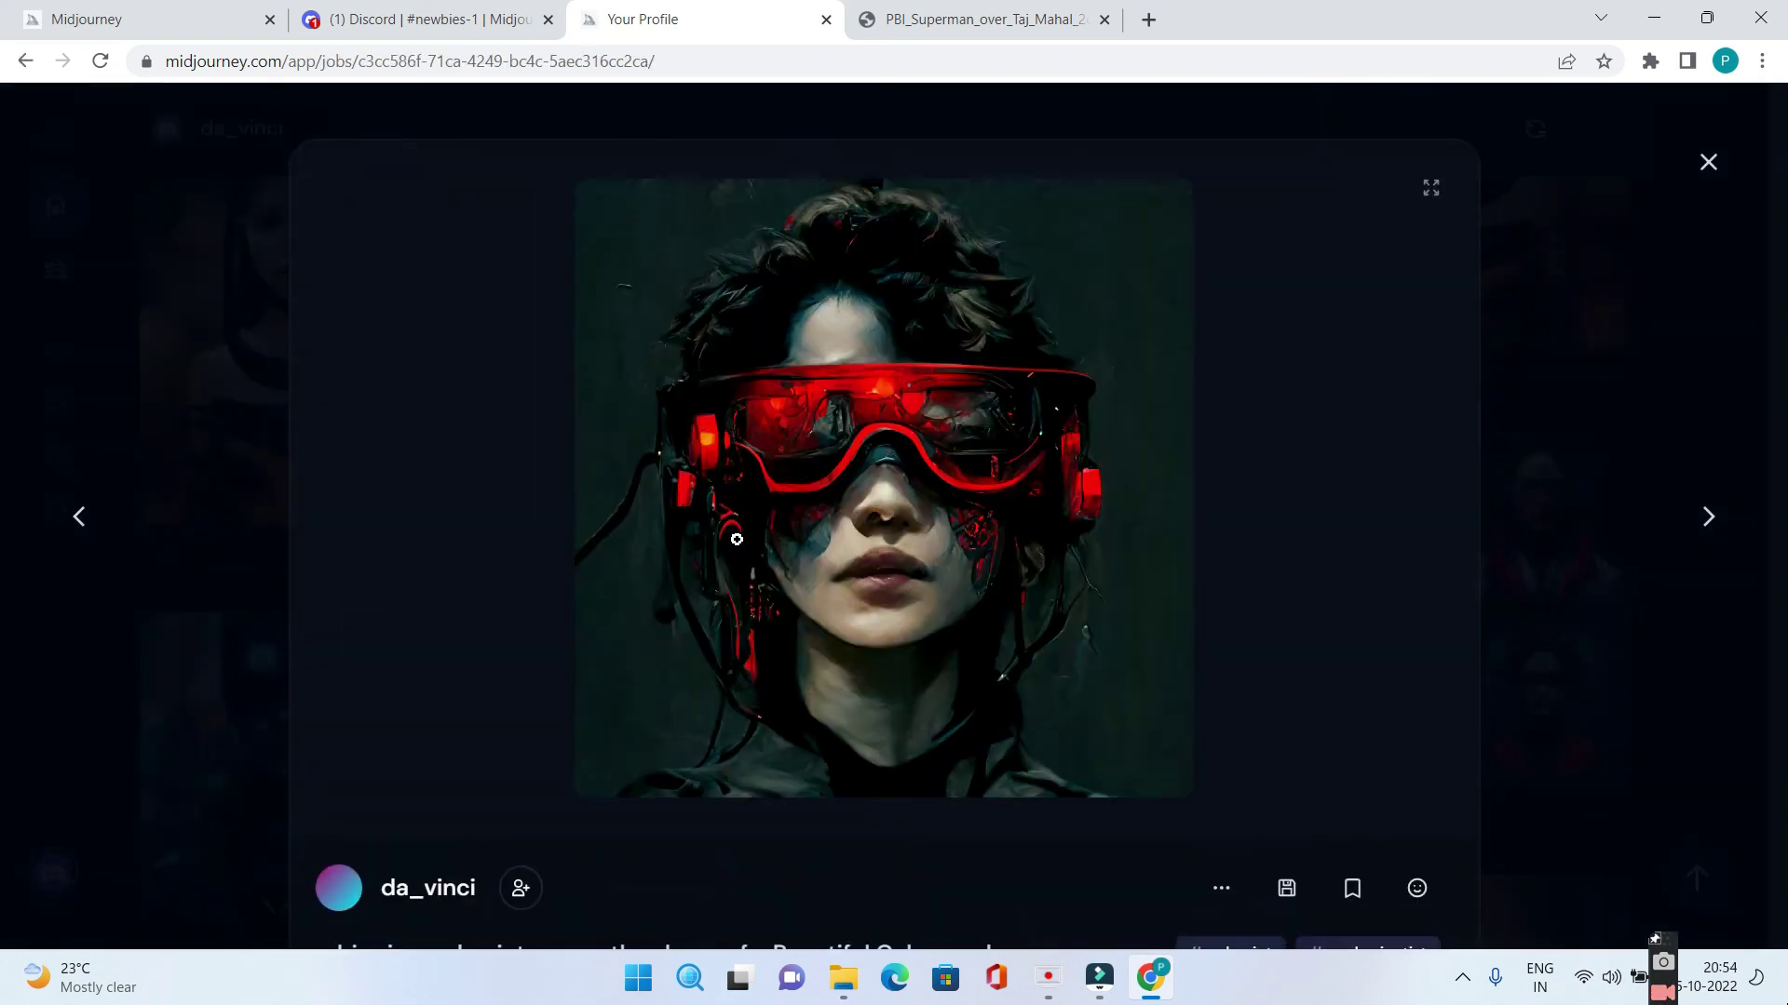